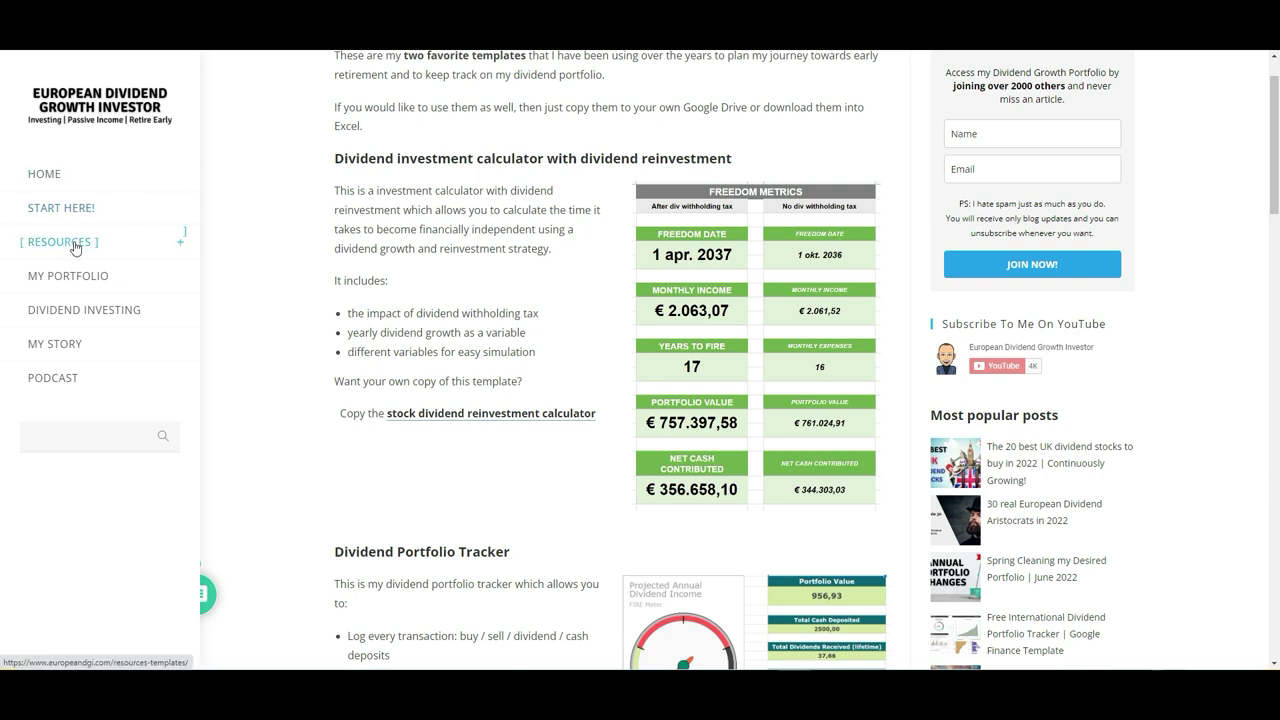
Open the stock dividend reinvestment calculator and review its expense, portfolio start, cash contribution and expectation values on the variables sheet.
mouse_move(75, 248)
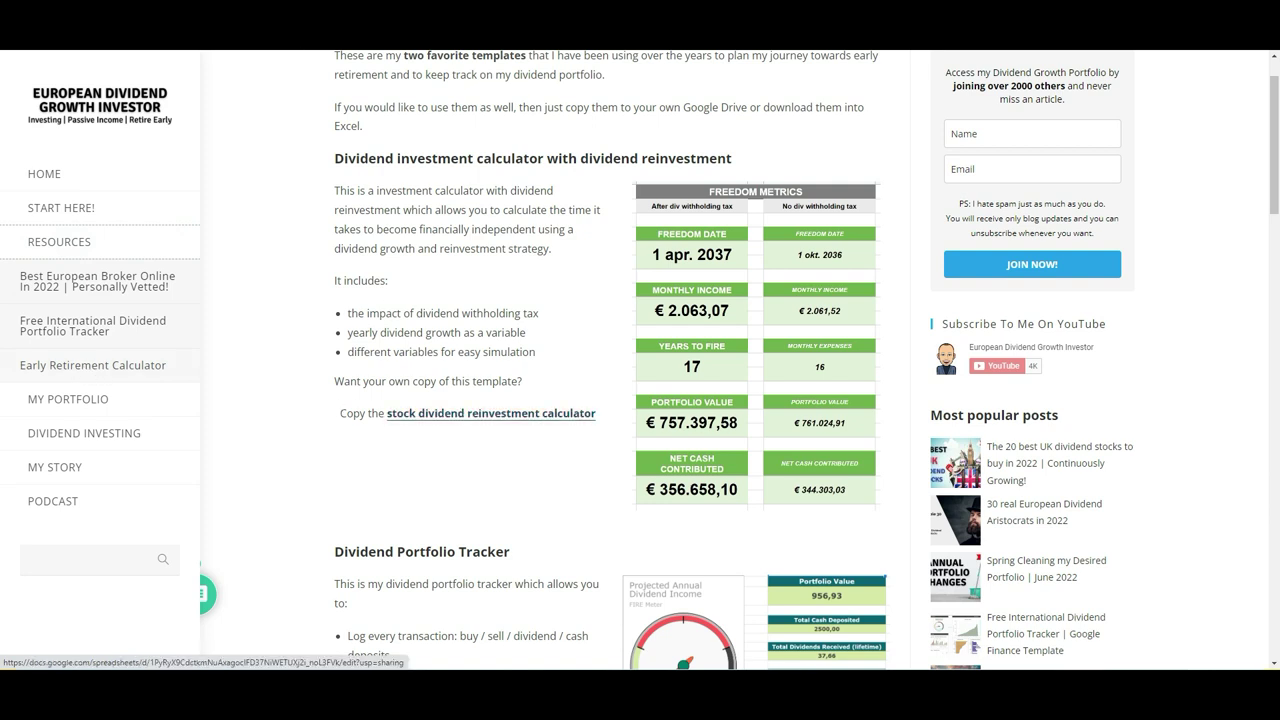
left_click(470, 414)
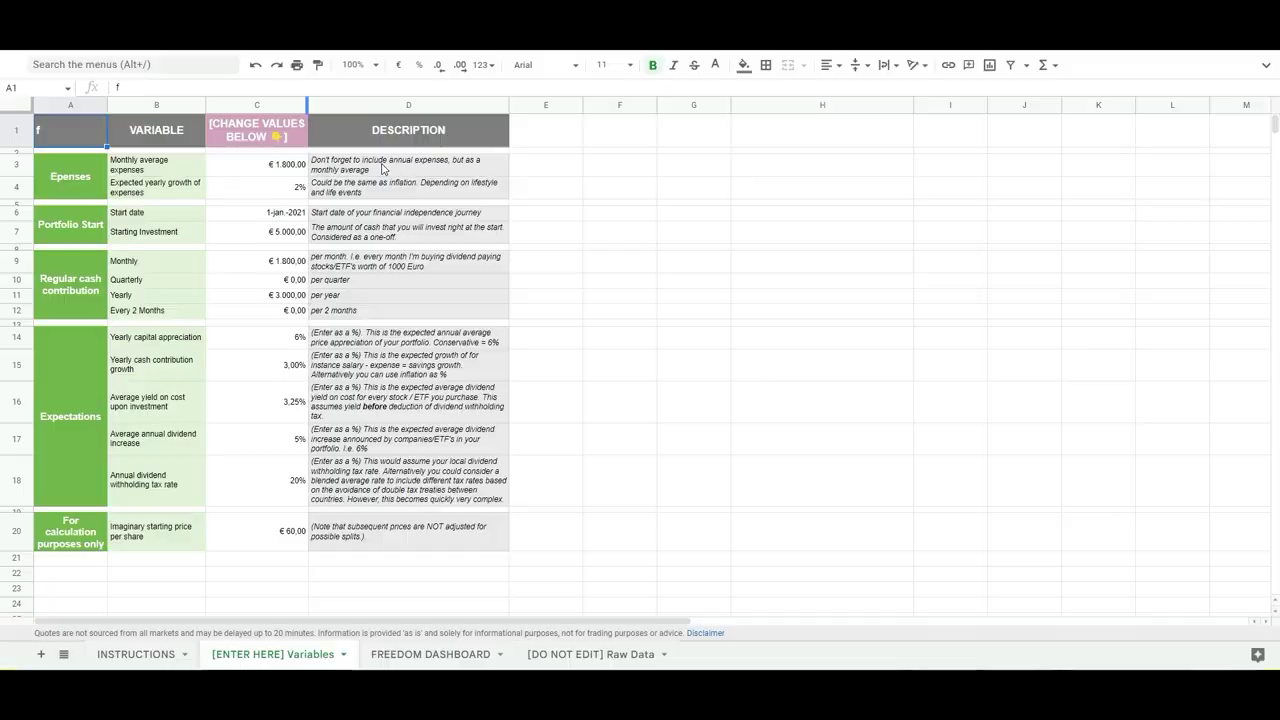
left_click(288, 168)
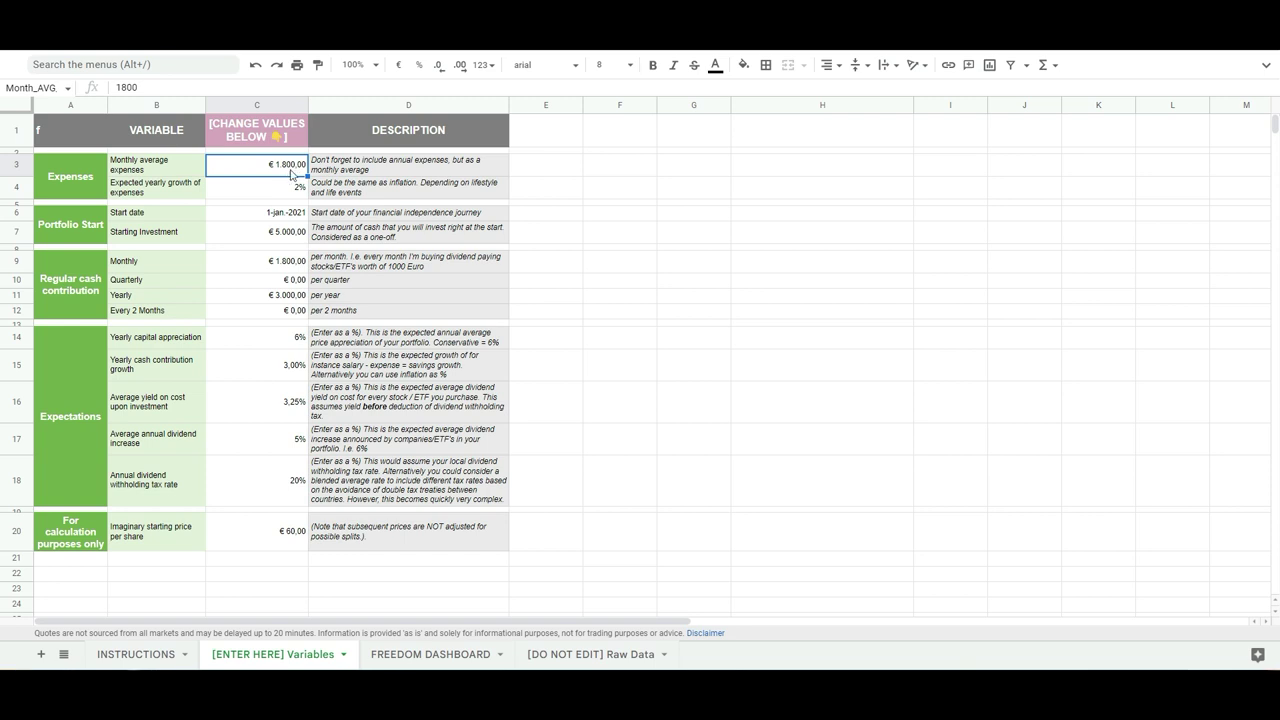
left_click(274, 395)
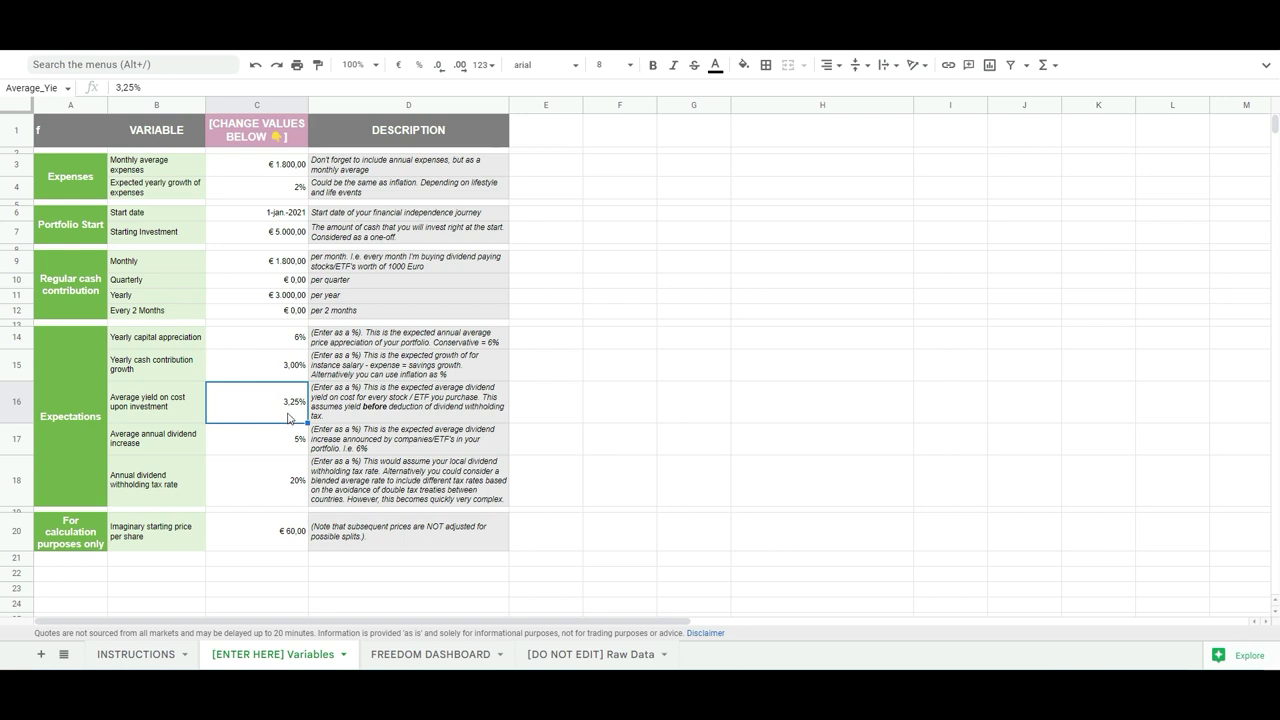
left_click(292, 487)
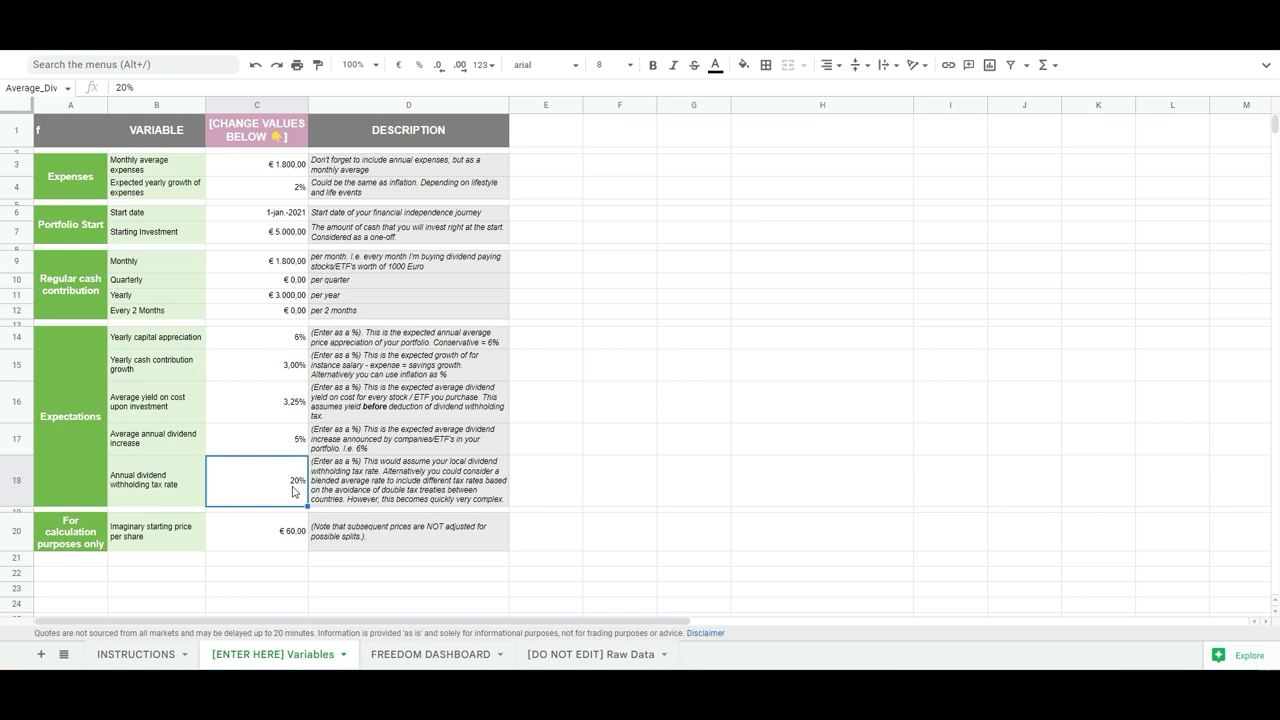
left_click(285, 446)
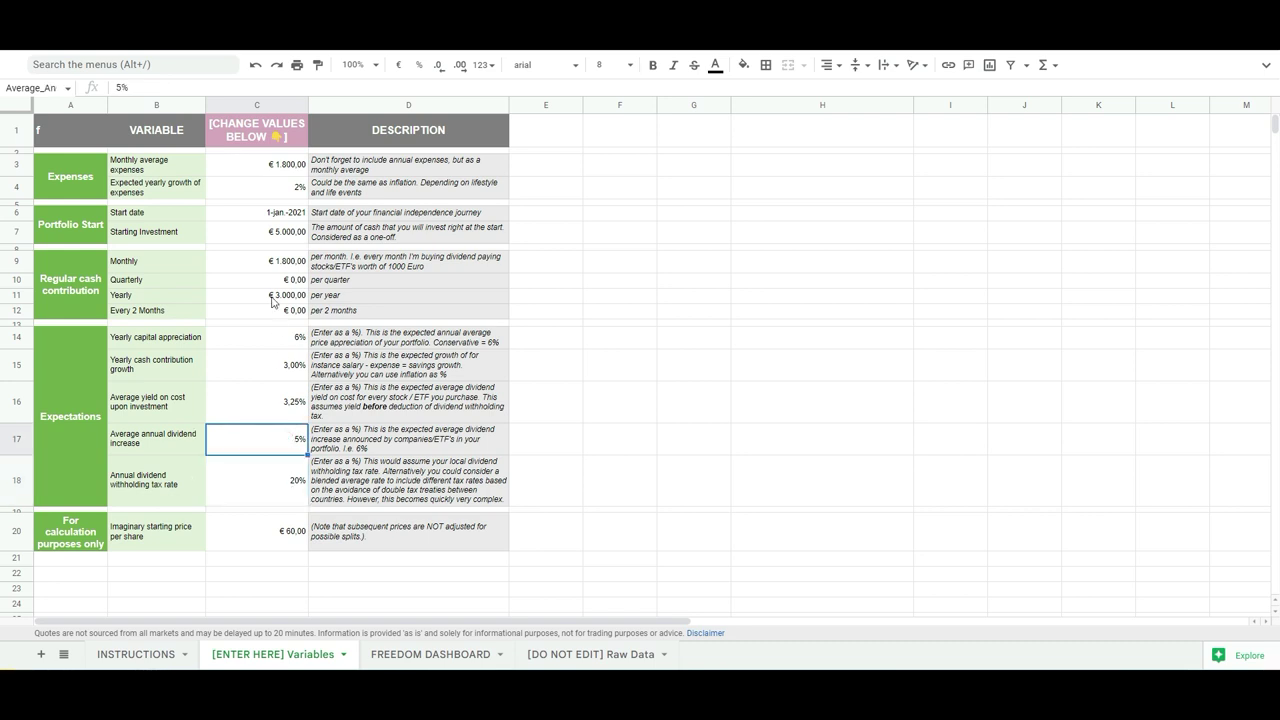
left_click_drag(256, 167, 268, 314)
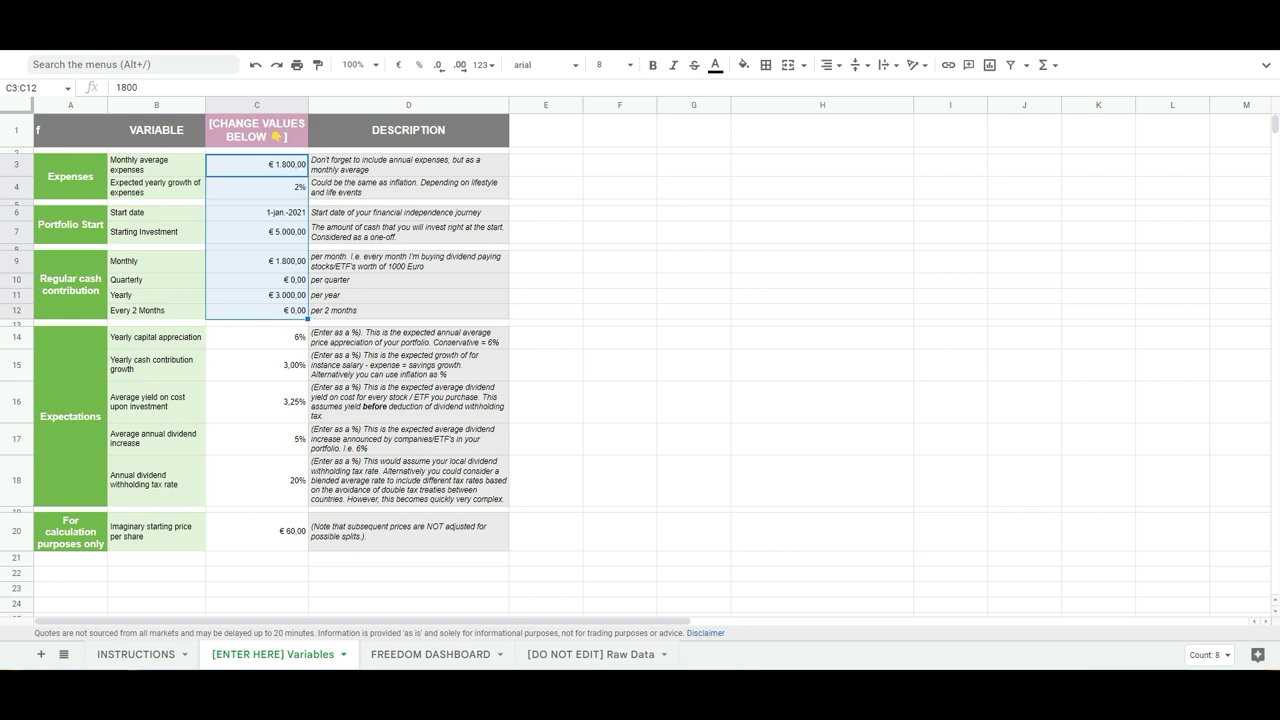
Open the calculator's FREEDOM DASHBOARD sheet and examine the crossover chart and the after-tax monthly income metric.
left_click(466, 657)
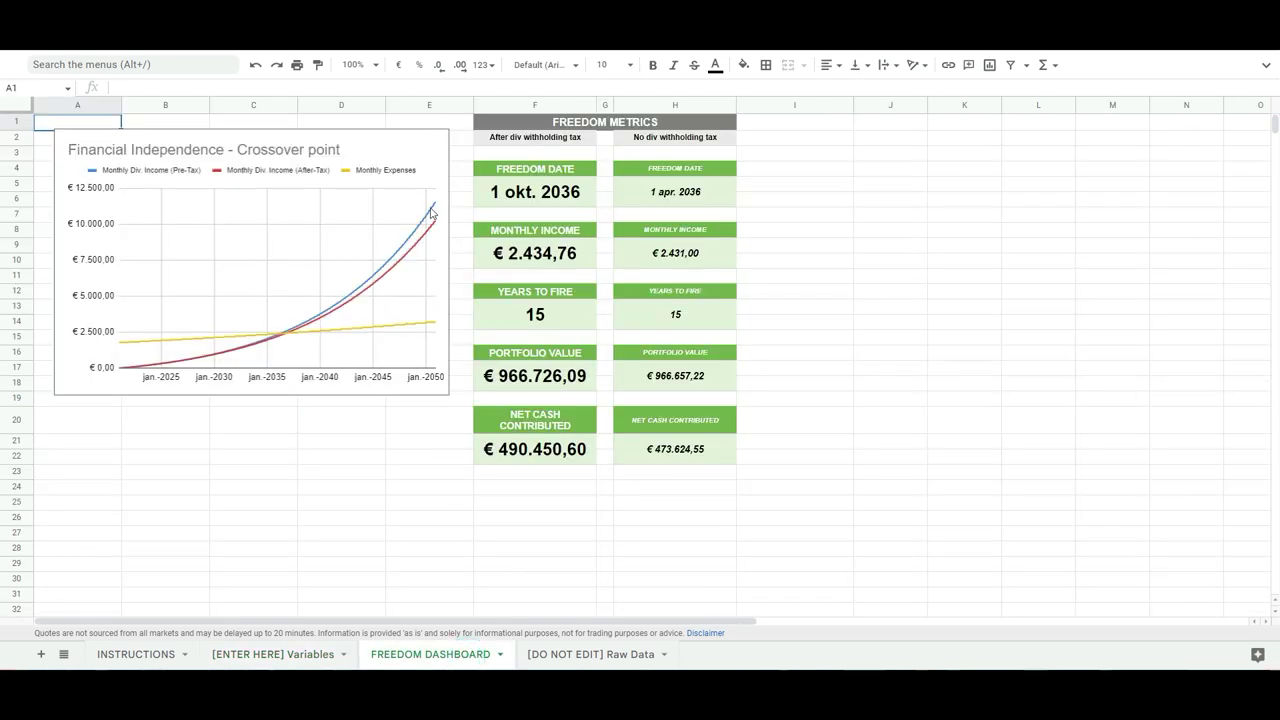
left_click(536, 262)
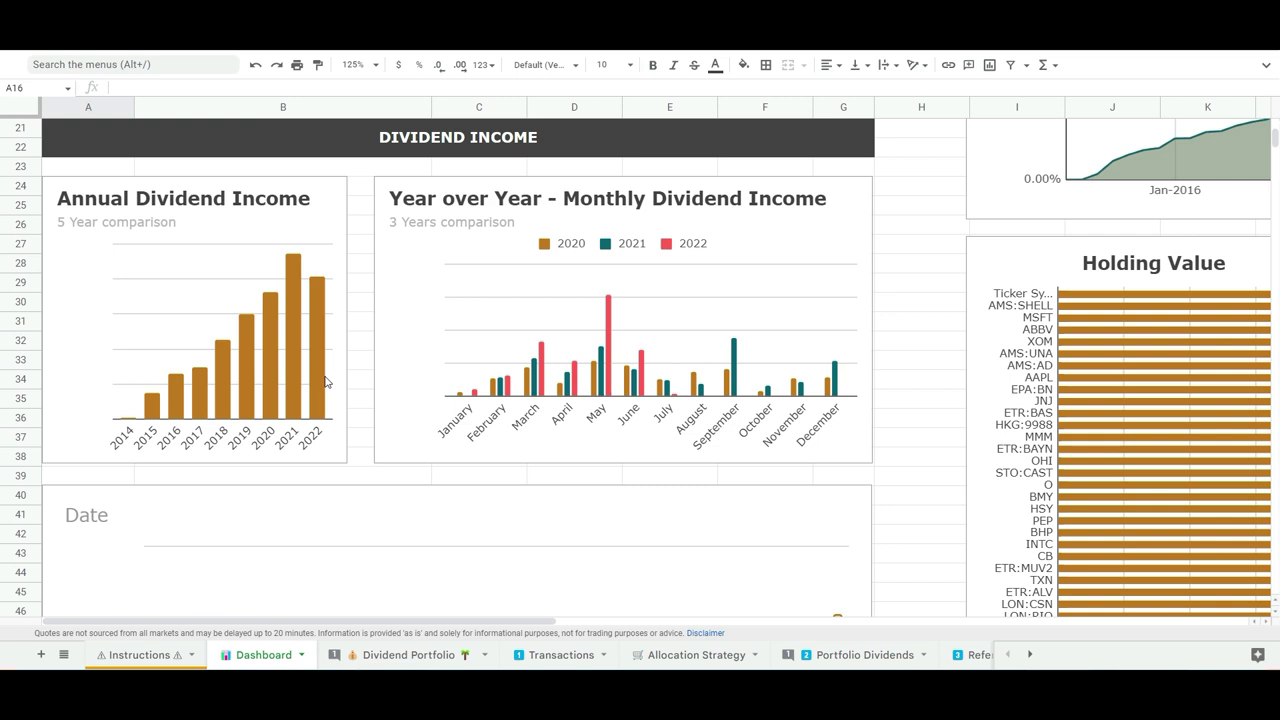
Review the portfolio tracker dashboard from the dividend income charts up to the key figures and across to the Portfolio Value chart.
scroll(363, 386, "up", 1)
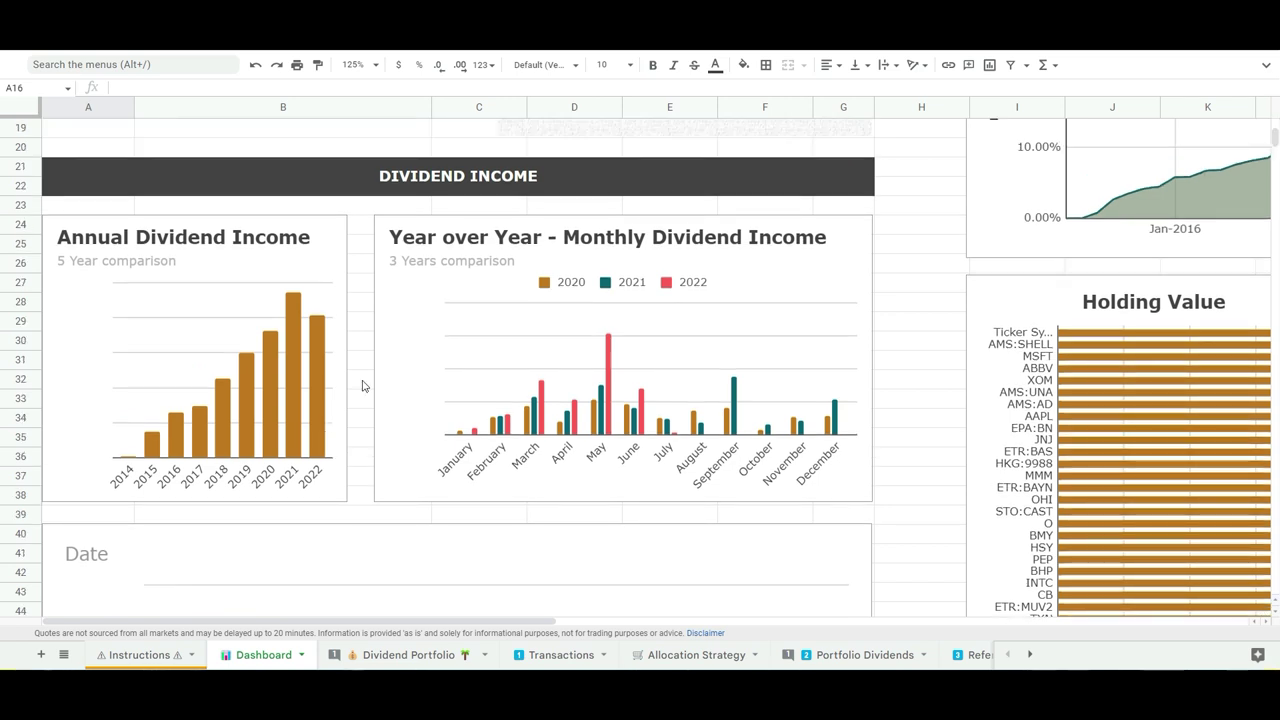
scroll(363, 386, "up", 5)
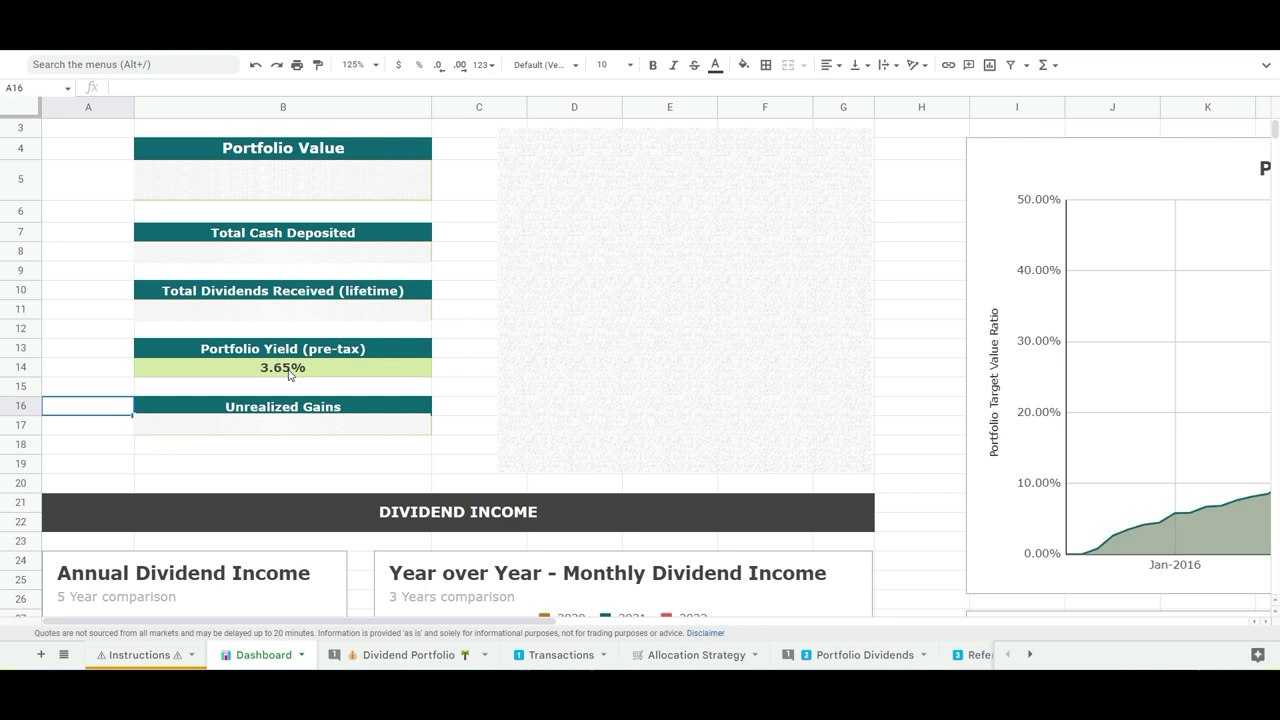
left_click(414, 619)
left_click_drag(482, 630, 642, 640)
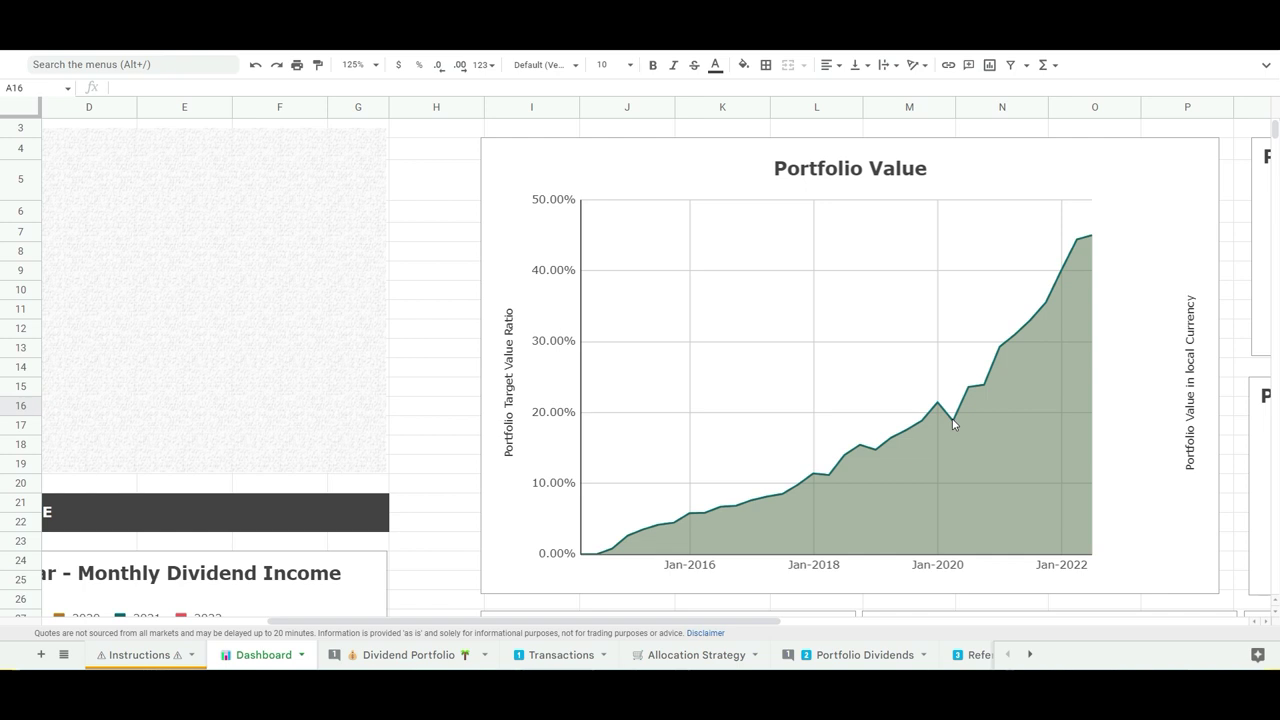
scroll(1035, 289, "up", 1)
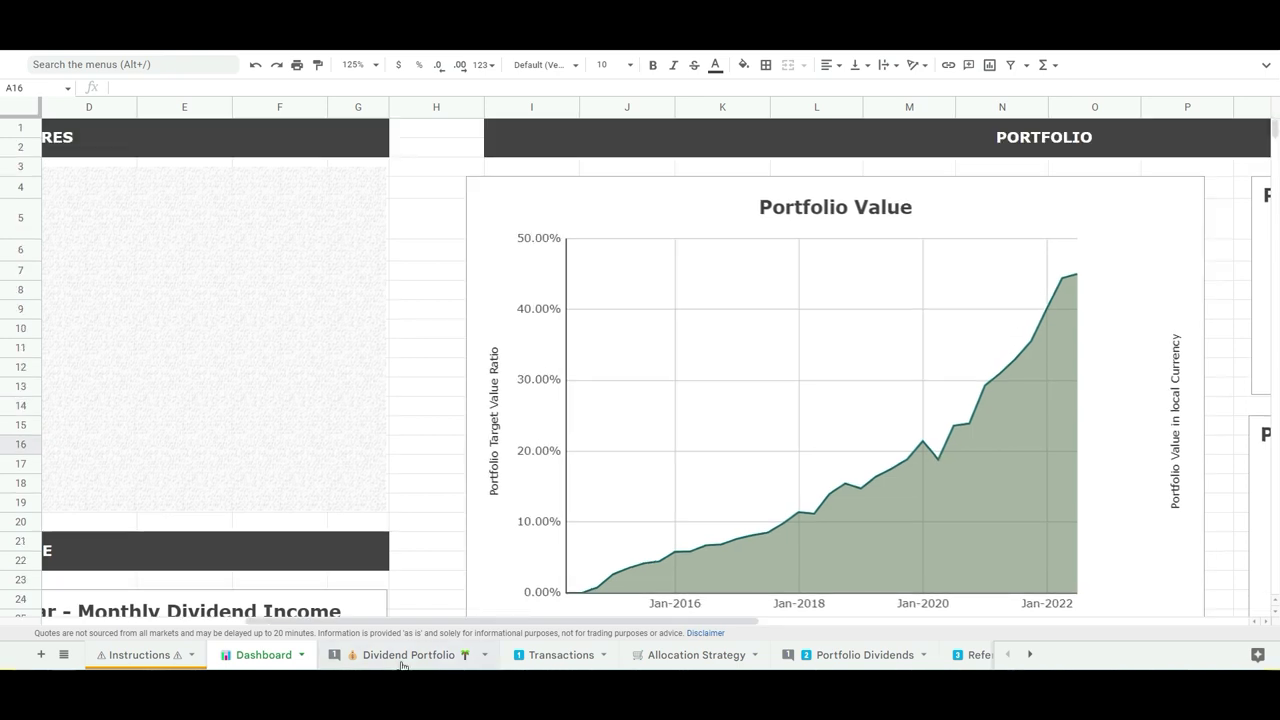
Open the Dividend Portfolio sheet and check the unrealized gains of Microsoft, Danone, BASF, 3M, Bayer and Castellum.
left_click(403, 655)
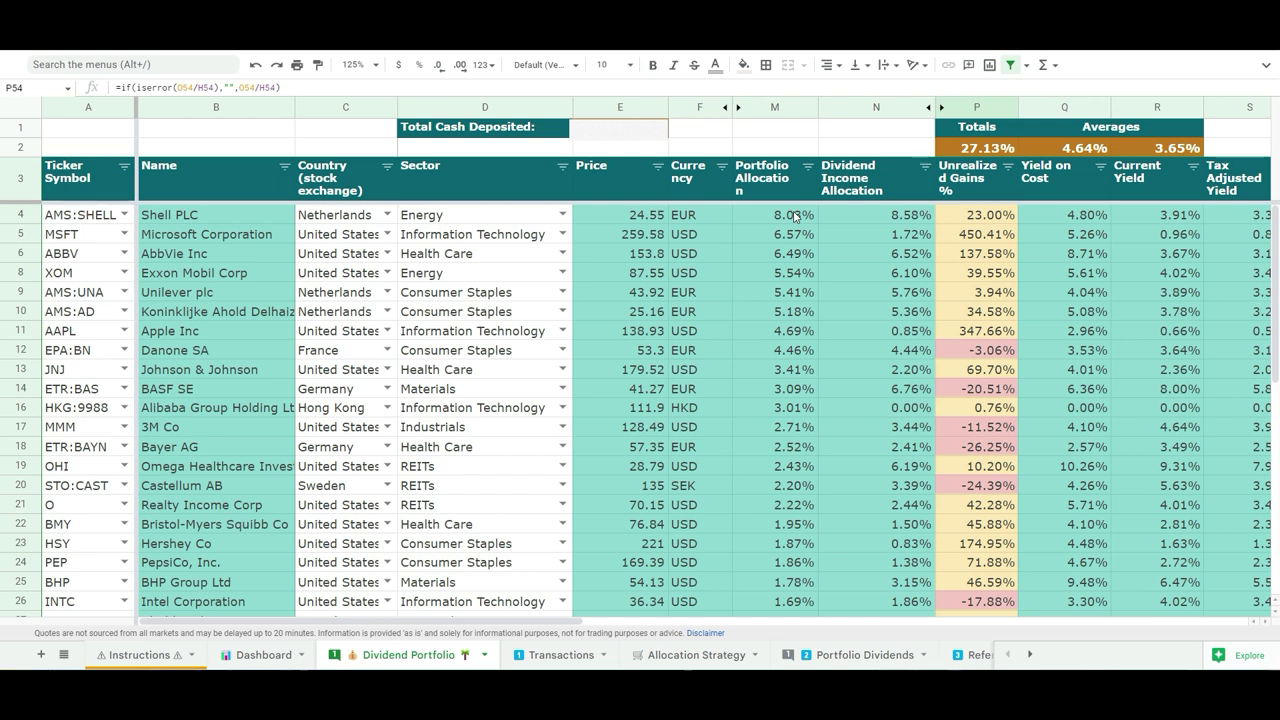
left_click(958, 238)
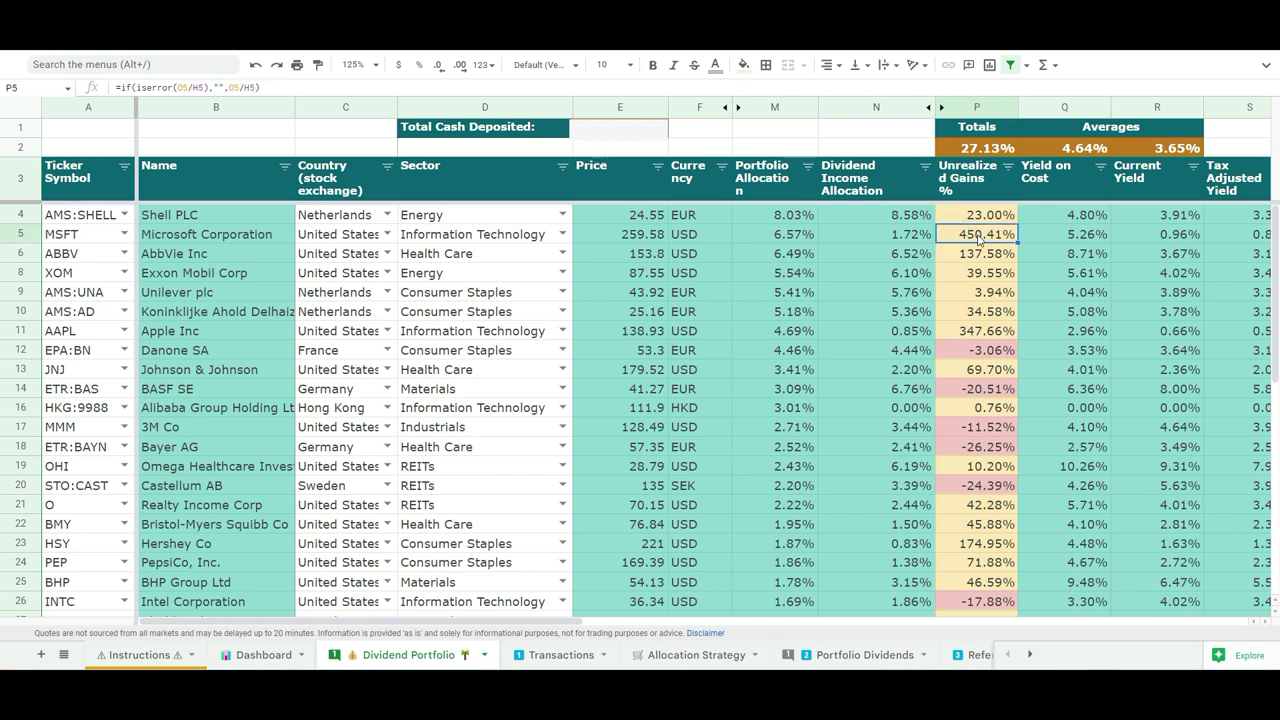
left_click(988, 352)
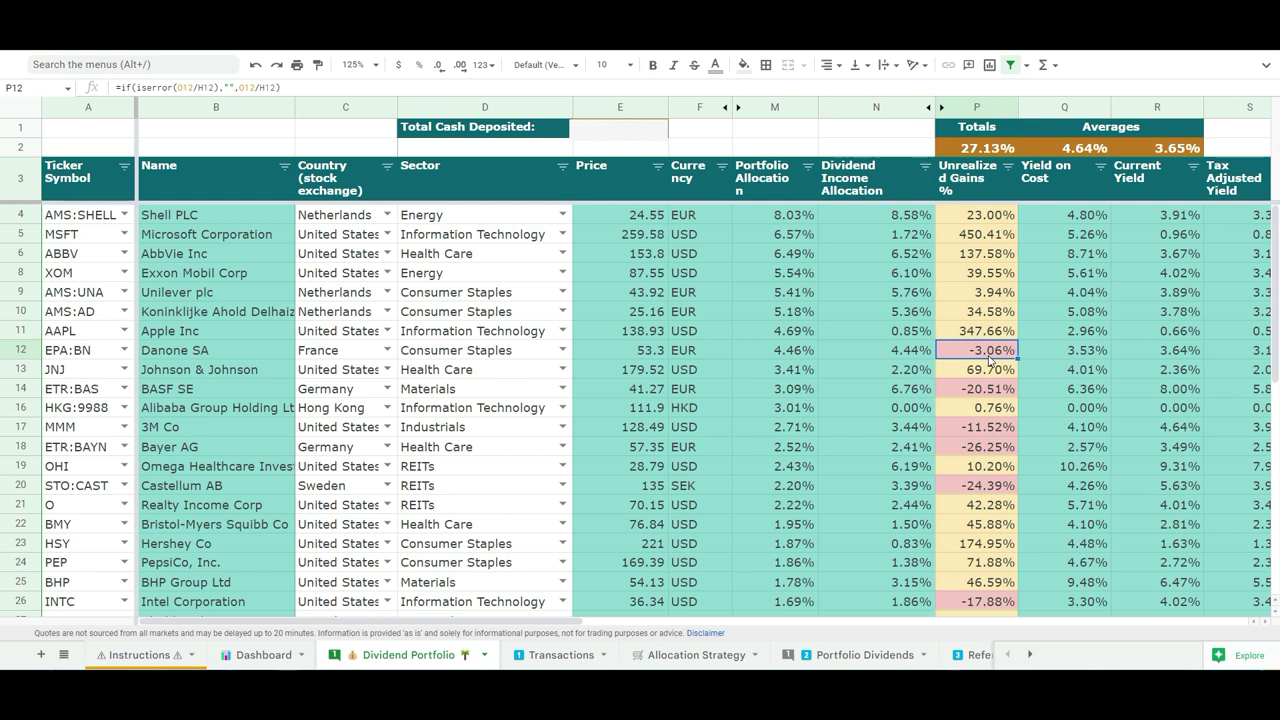
left_click(992, 392)
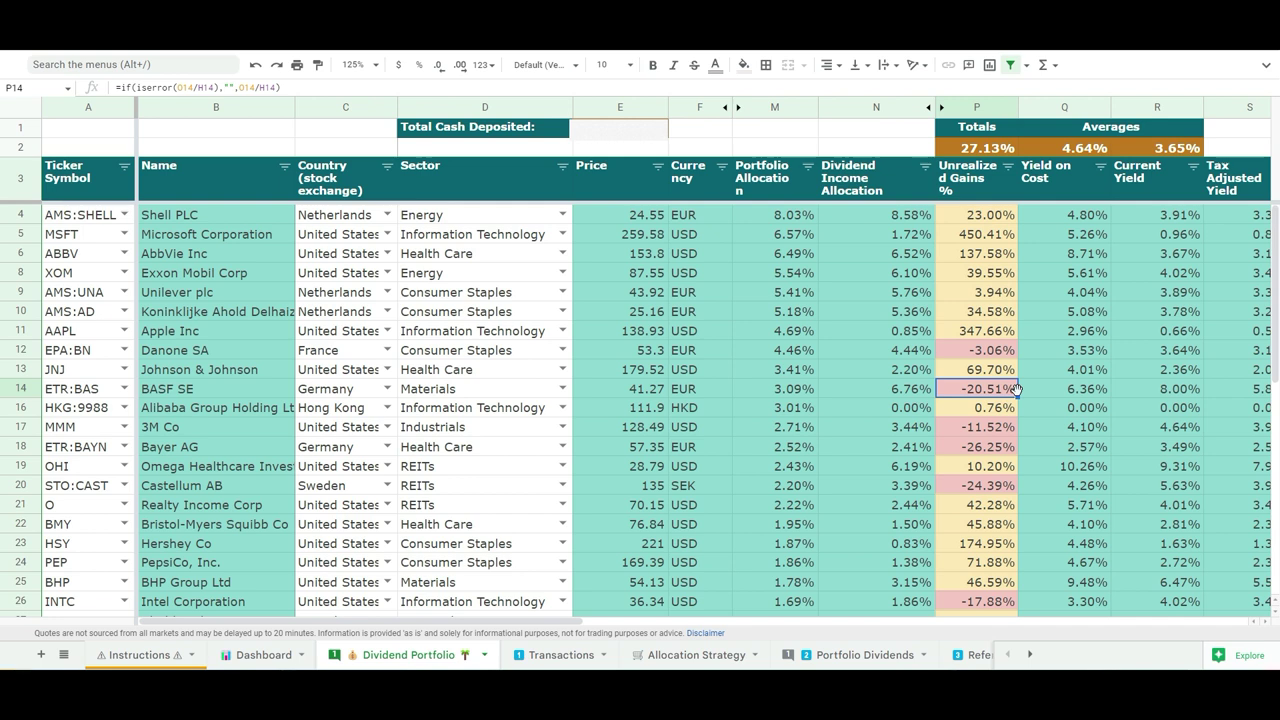
left_click(992, 428)
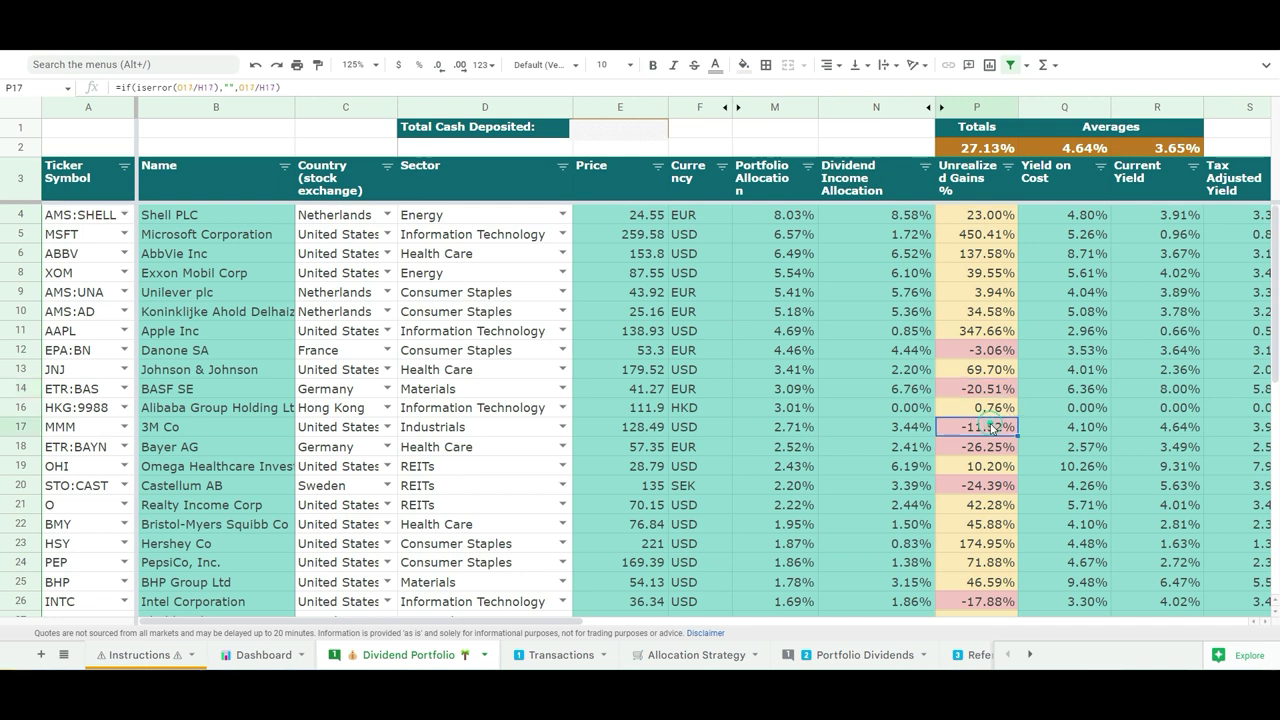
left_click(998, 450)
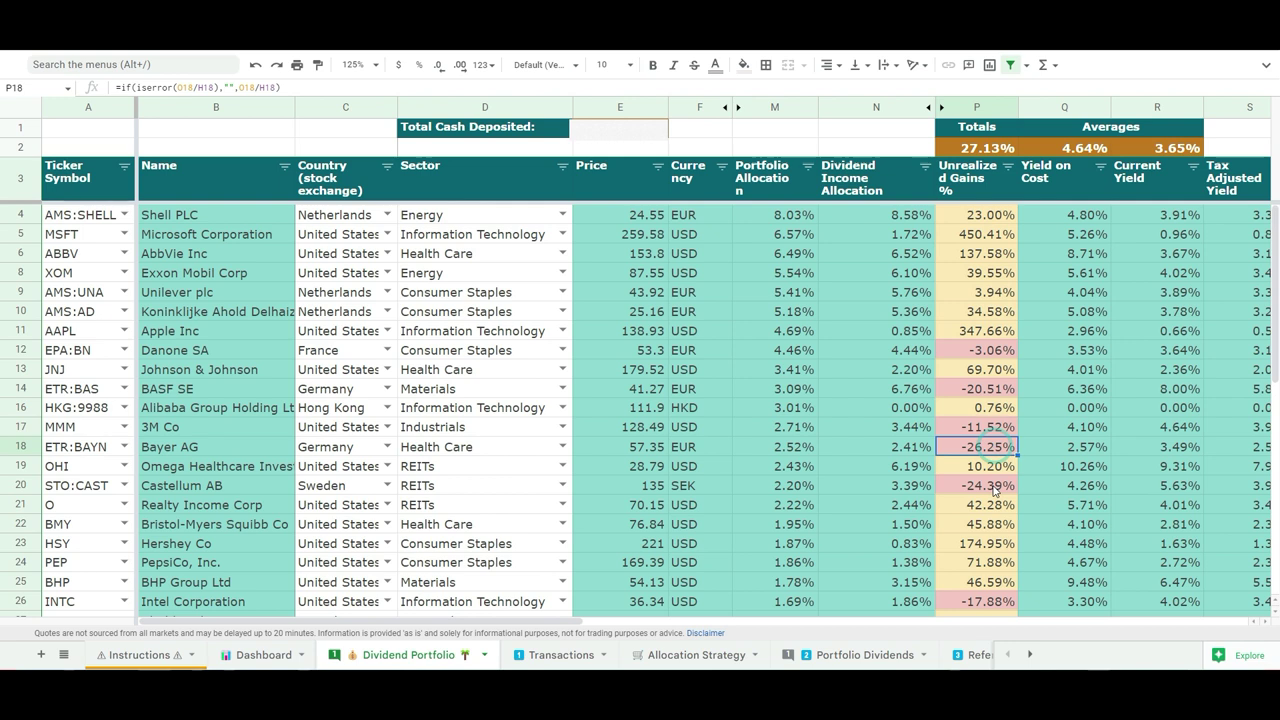
left_click(992, 488)
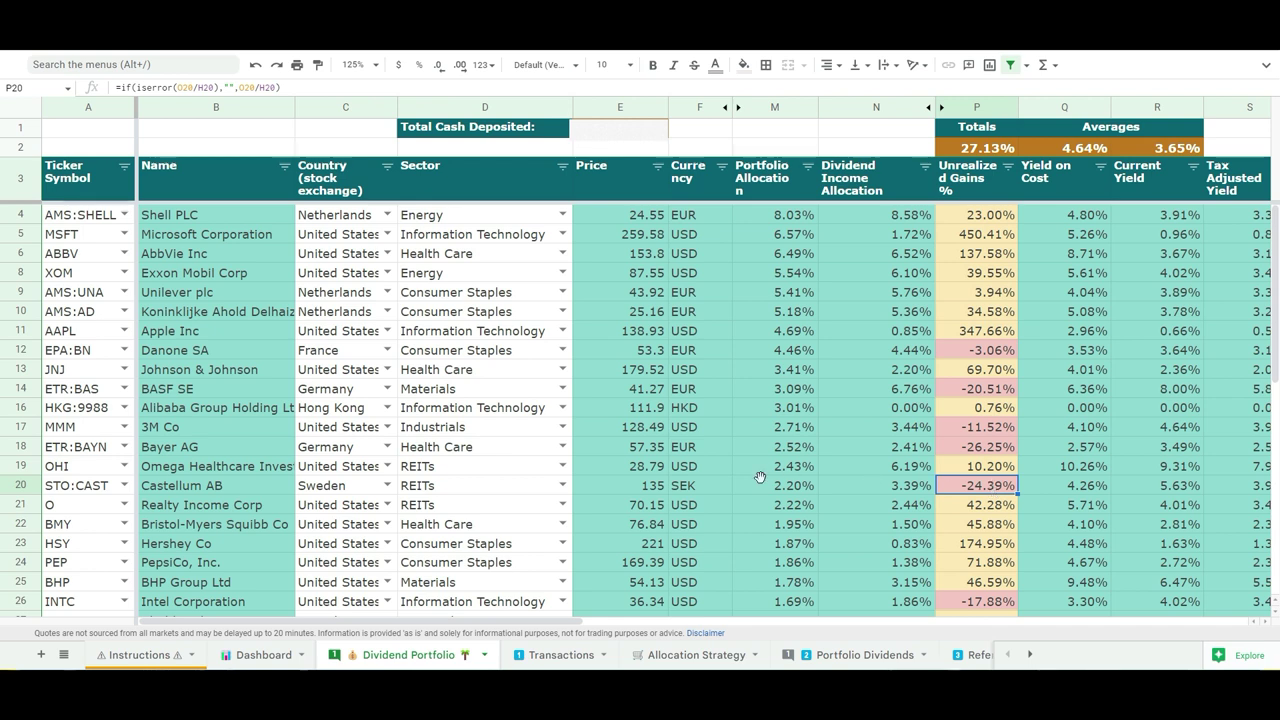
Check Castellum's price, portfolio allocation, current yield and yield on cost.
left_click(642, 489)
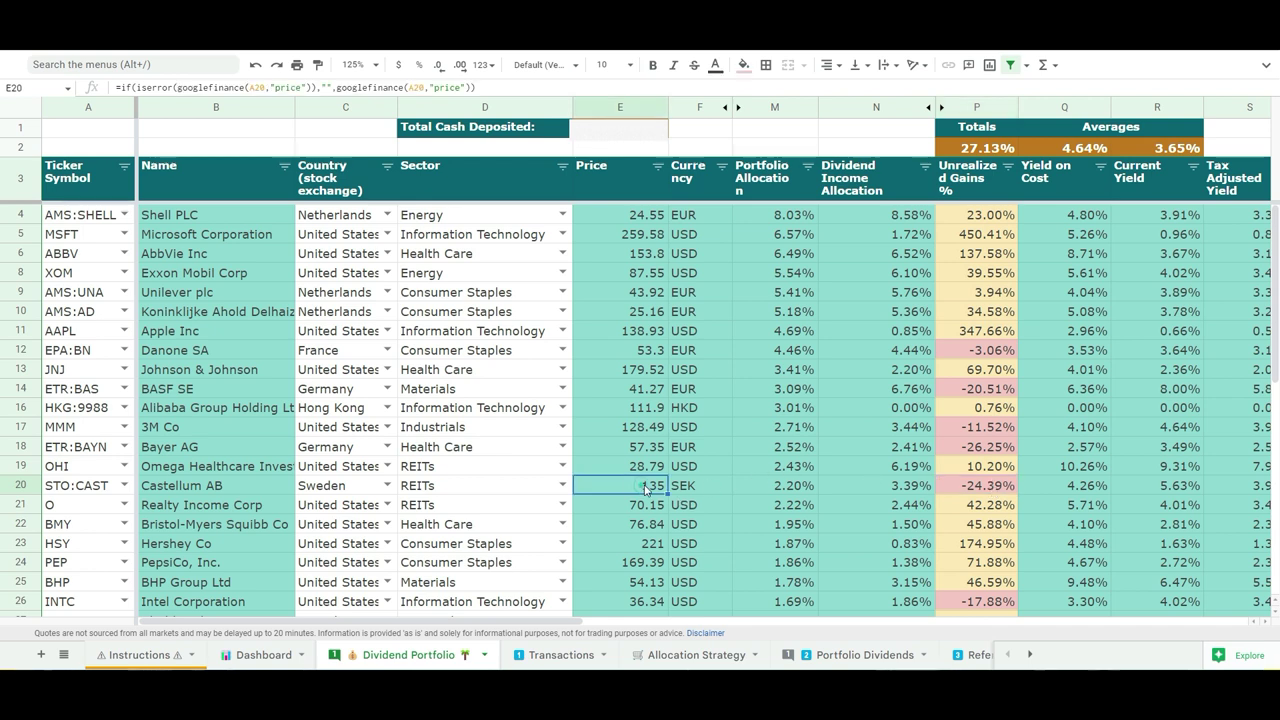
left_click(771, 487)
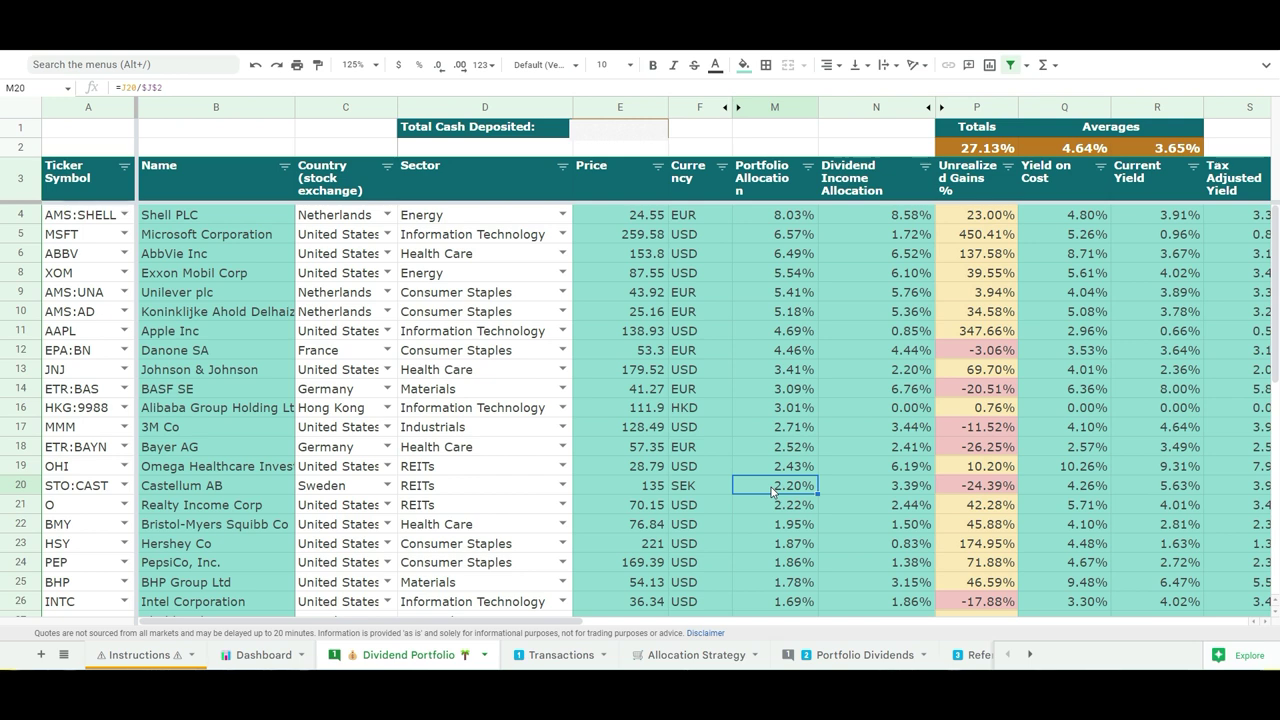
left_click(1183, 489)
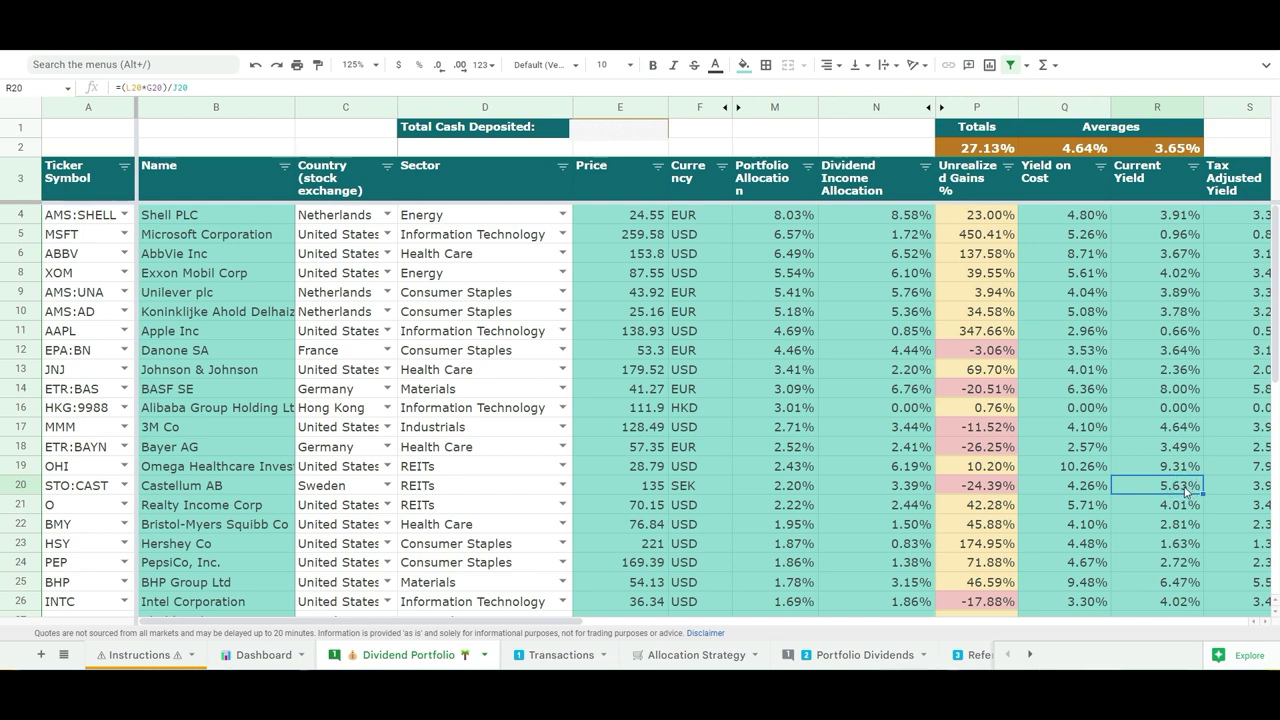
left_click(1085, 485)
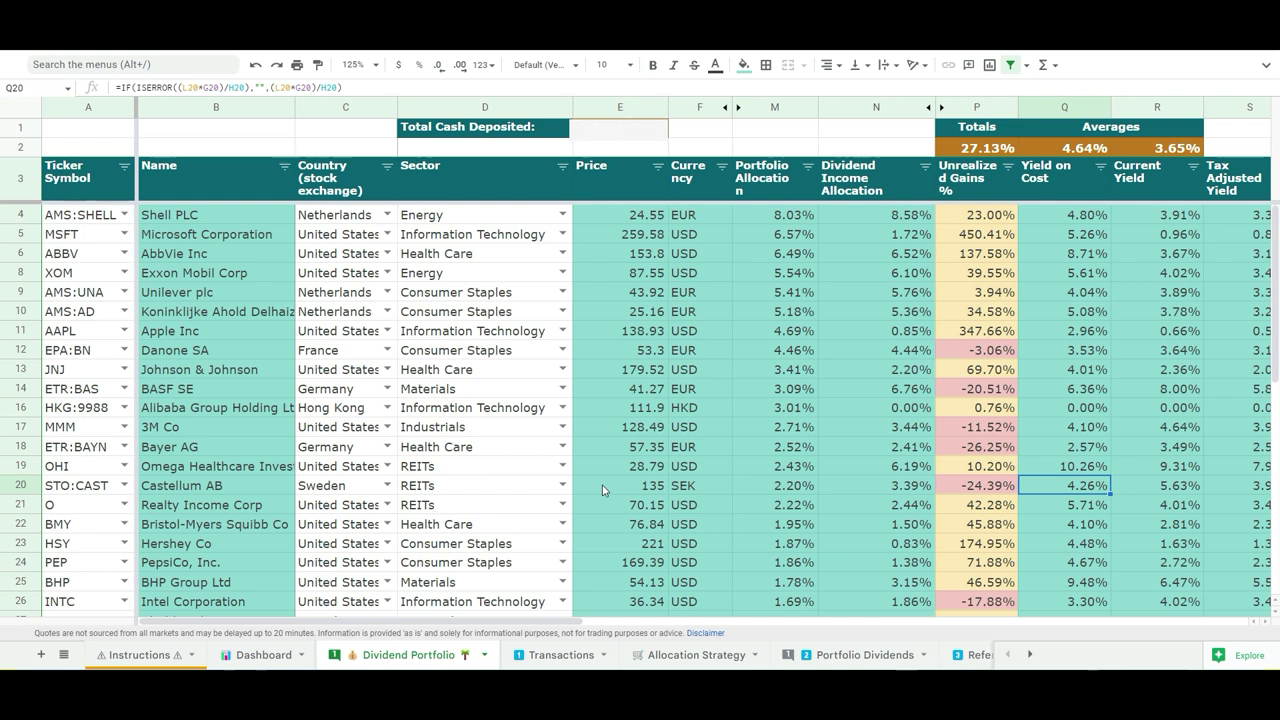
Check Intel's unrealized gain, current yield and portfolio allocation in the Dividend Portfolio sheet.
scroll(603, 490, "down", 1)
left_click(962, 570)
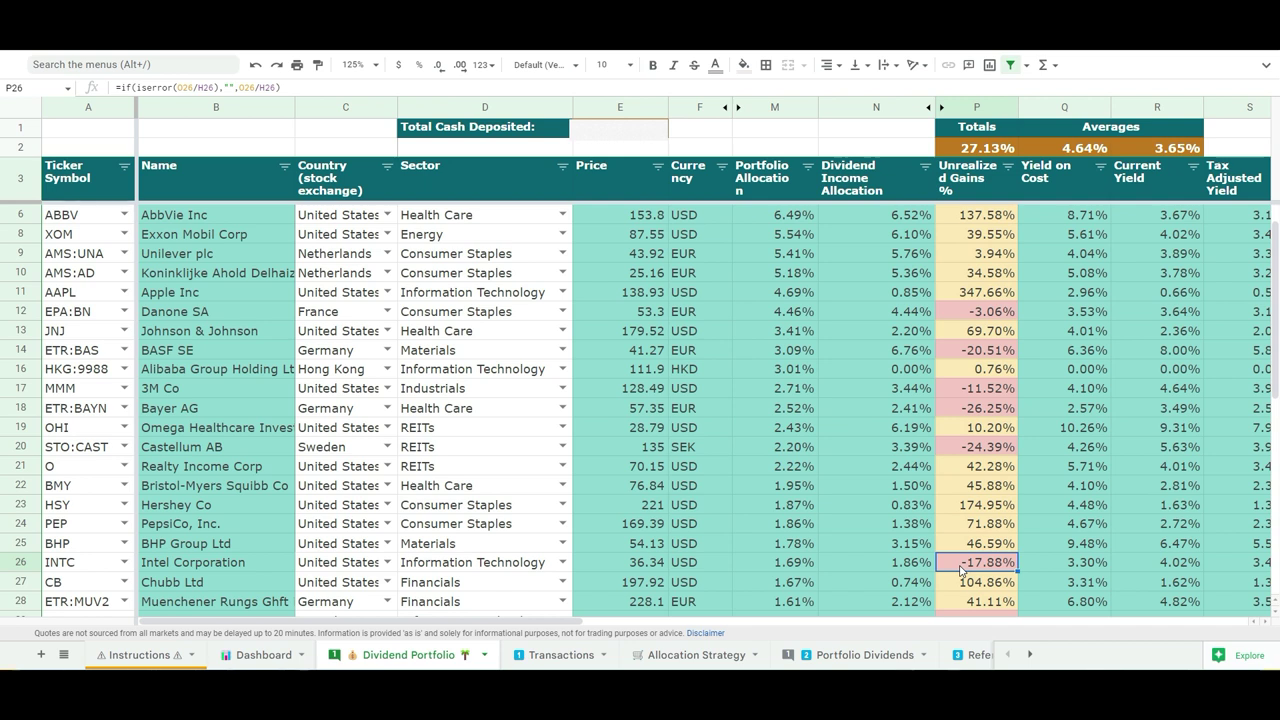
left_click(1169, 568)
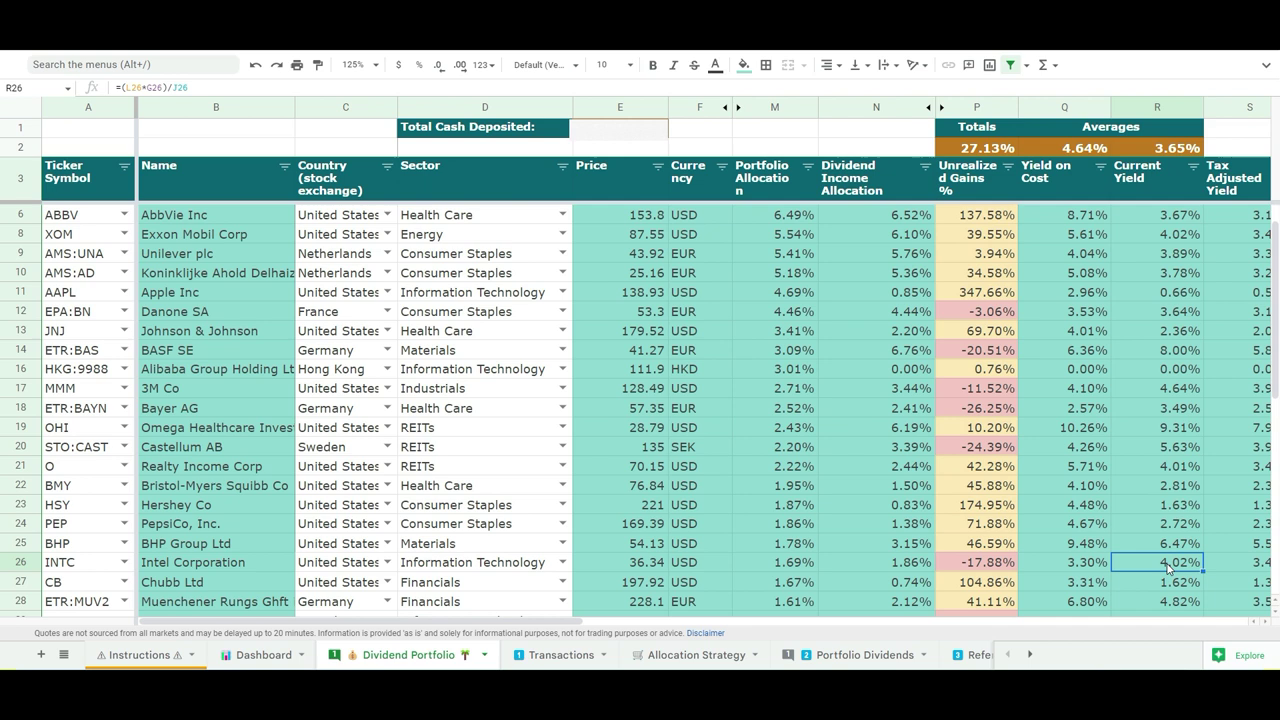
left_click(805, 566)
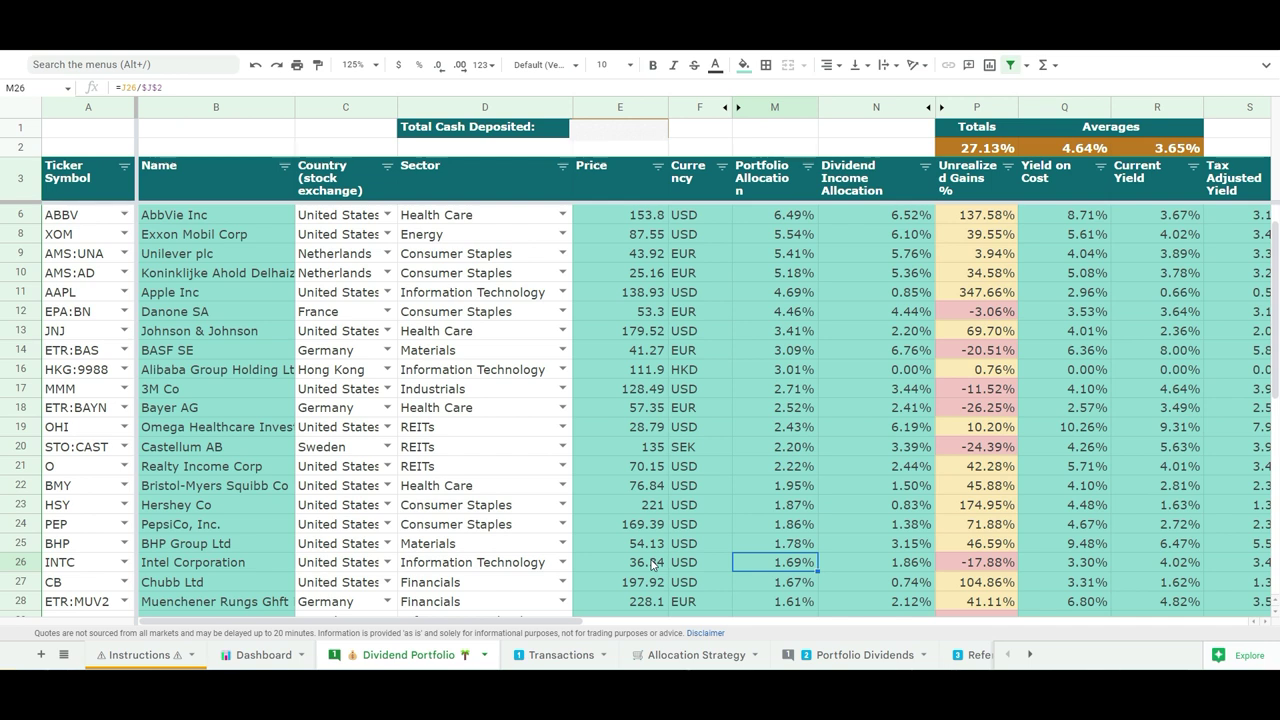
scroll(665, 477, "up", 2)
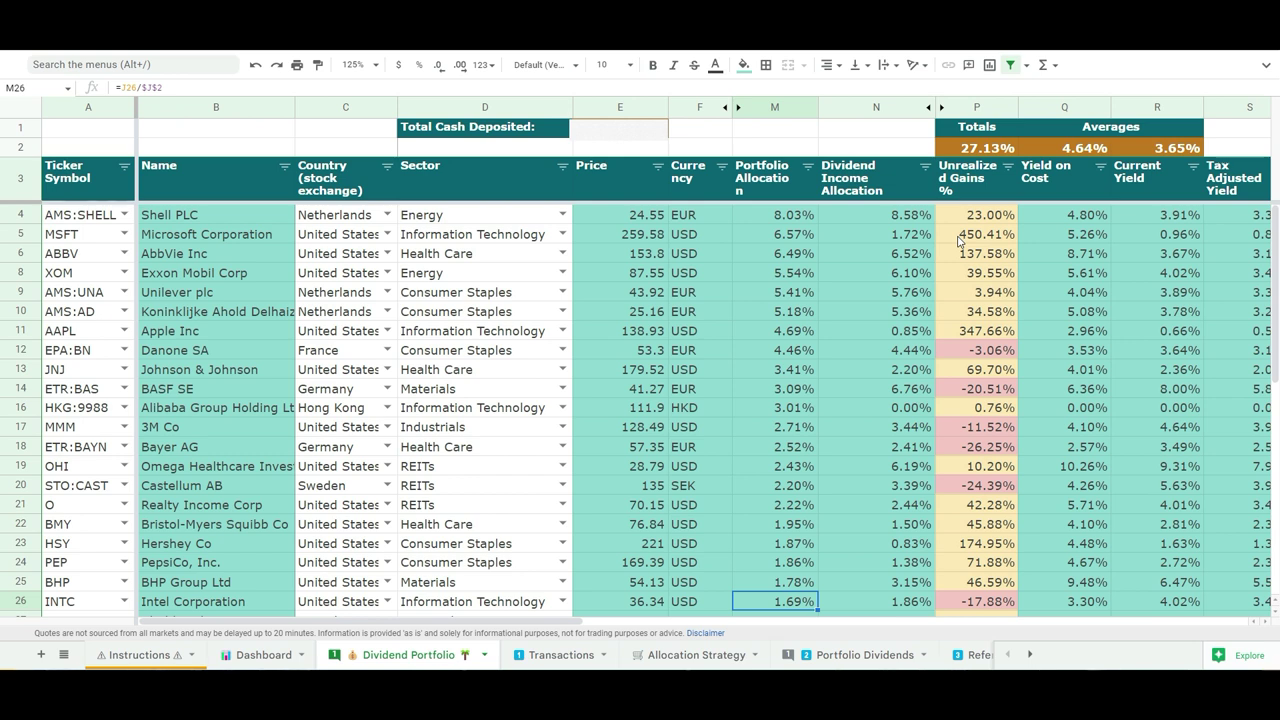
Return to the Dashboard sheet and bring its Dividend Income charts into view.
left_click(264, 655)
scroll(300, 491, "down", 5)
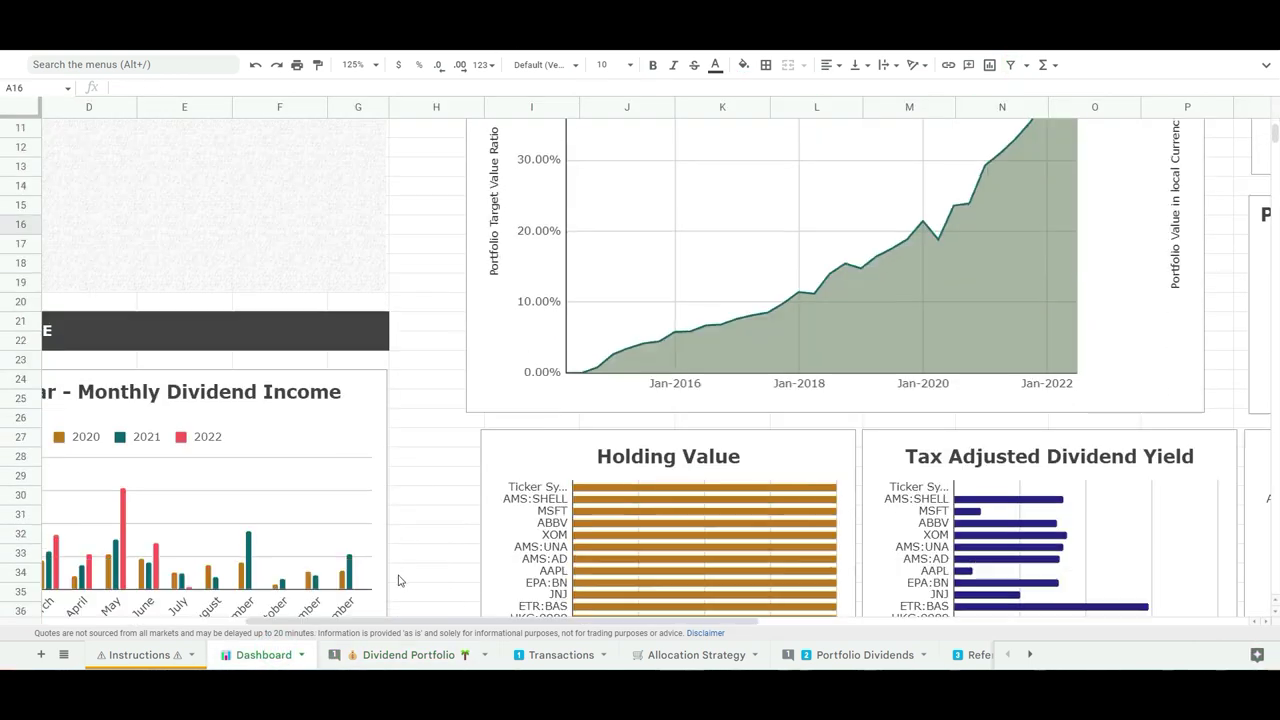
left_click_drag(425, 622, 214, 597)
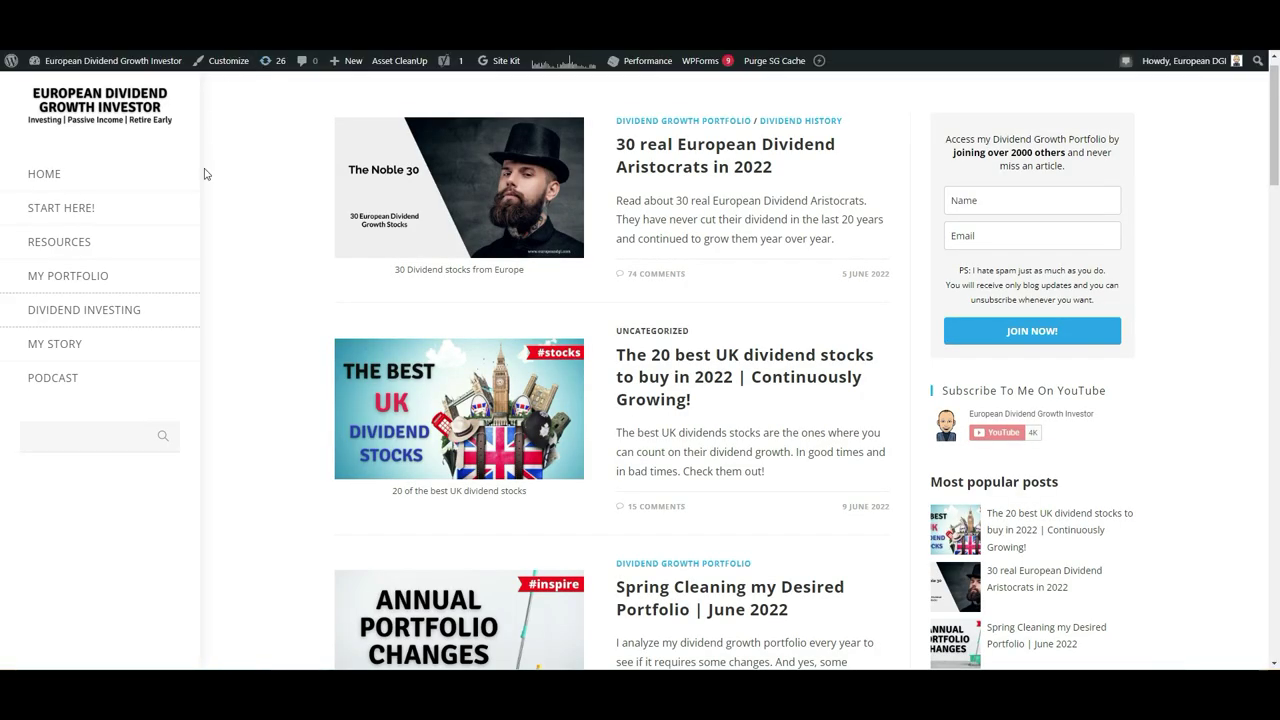
Open the Dividend Stock Screener article on the European Dividend Growth Investor site and read down to the Dividend Stock Research Process diagram.
left_click(80, 316)
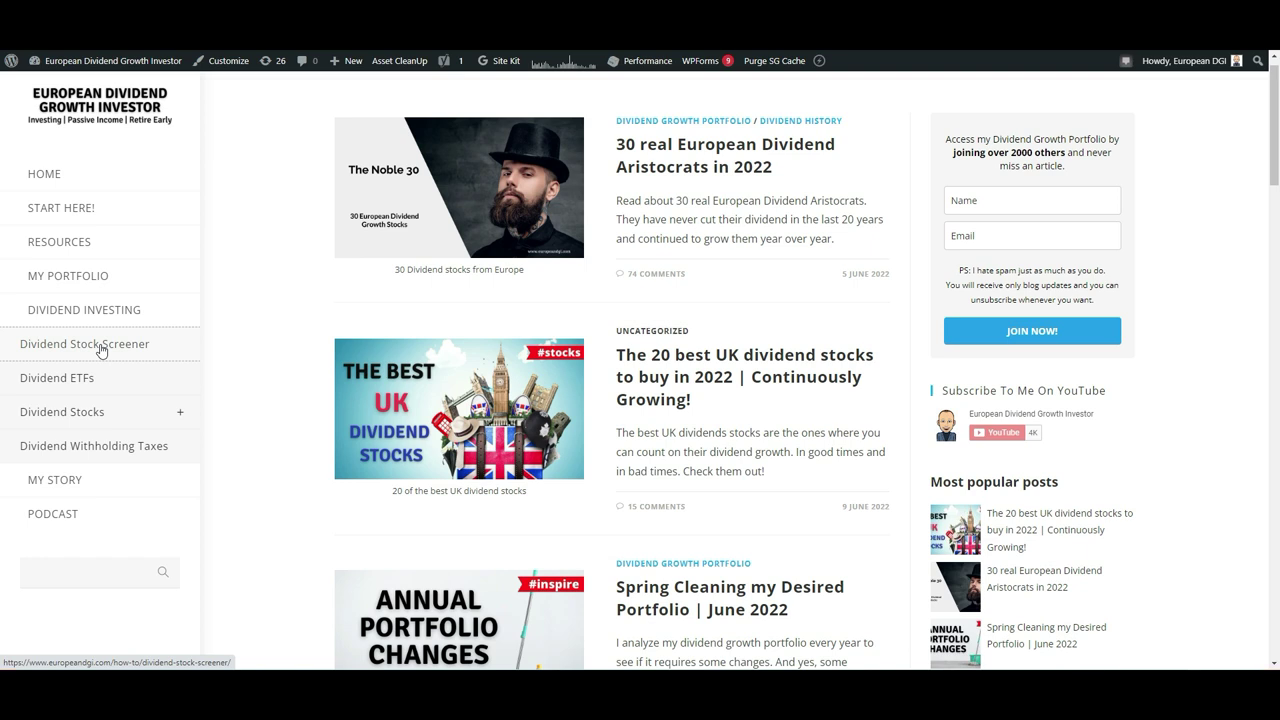
left_click(101, 350)
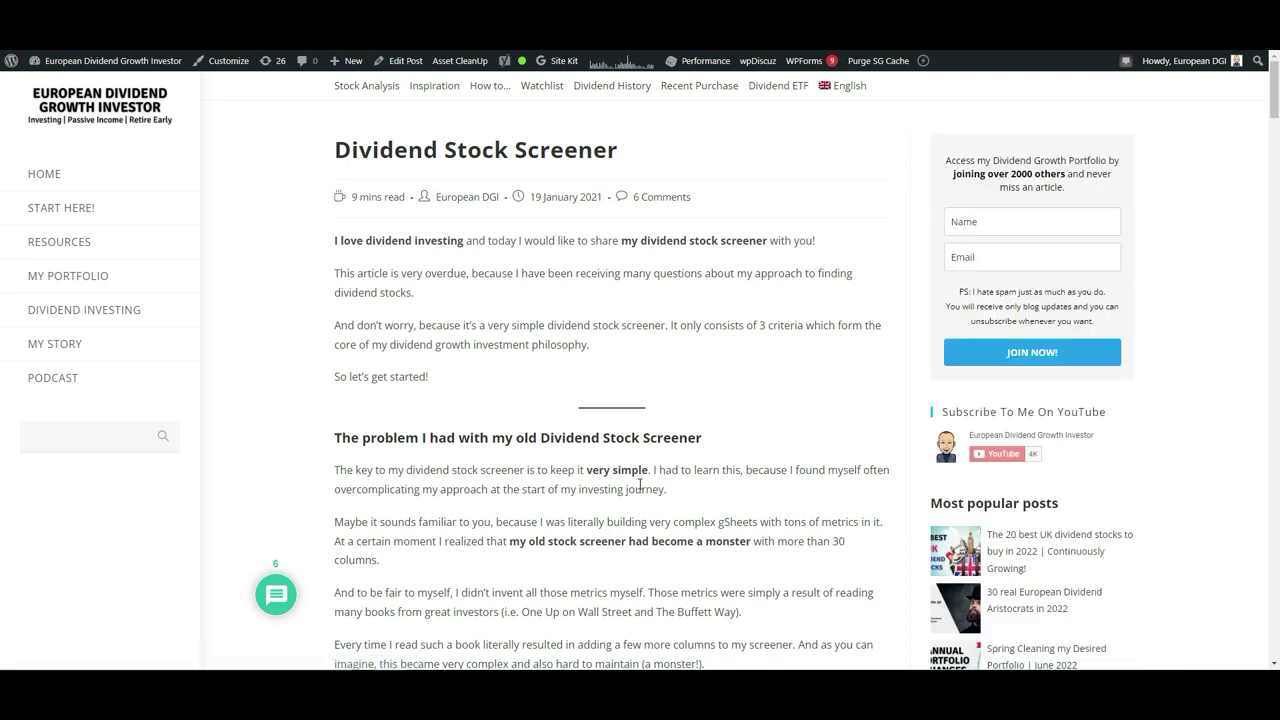
scroll(639, 485, "down", 1)
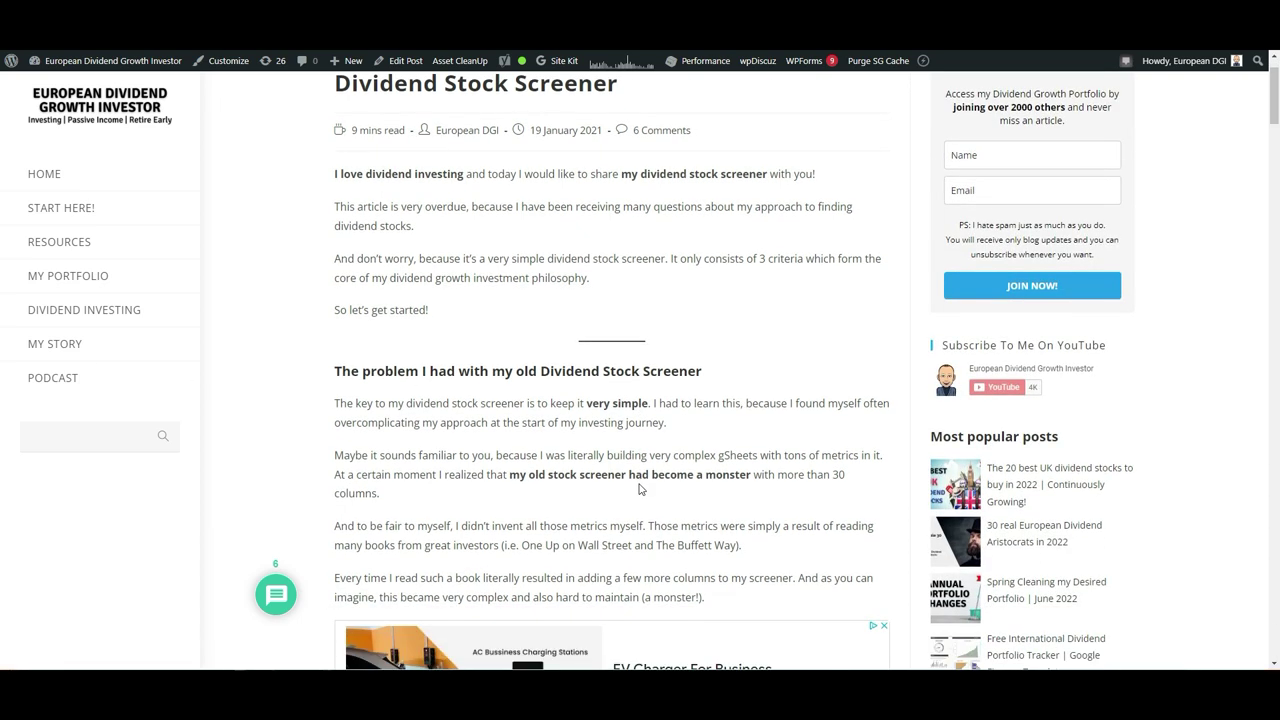
scroll(640, 488, "down", 10)
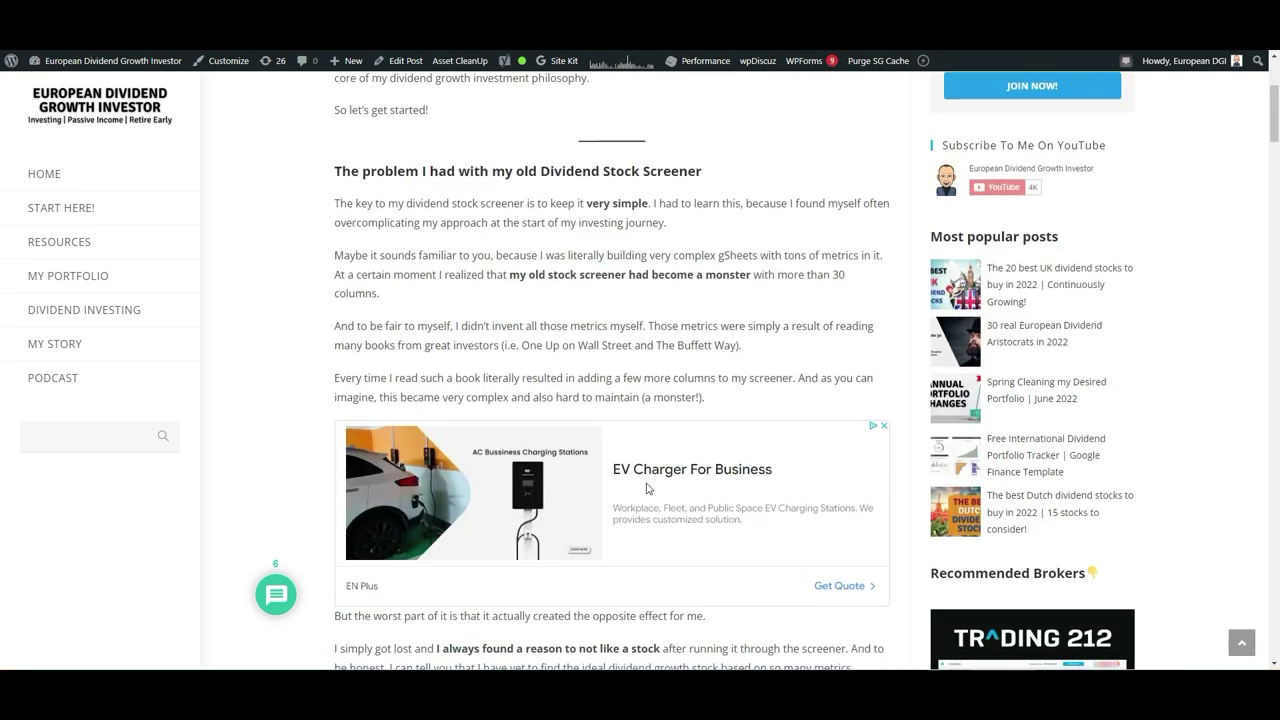
scroll(648, 487, "down", 3)
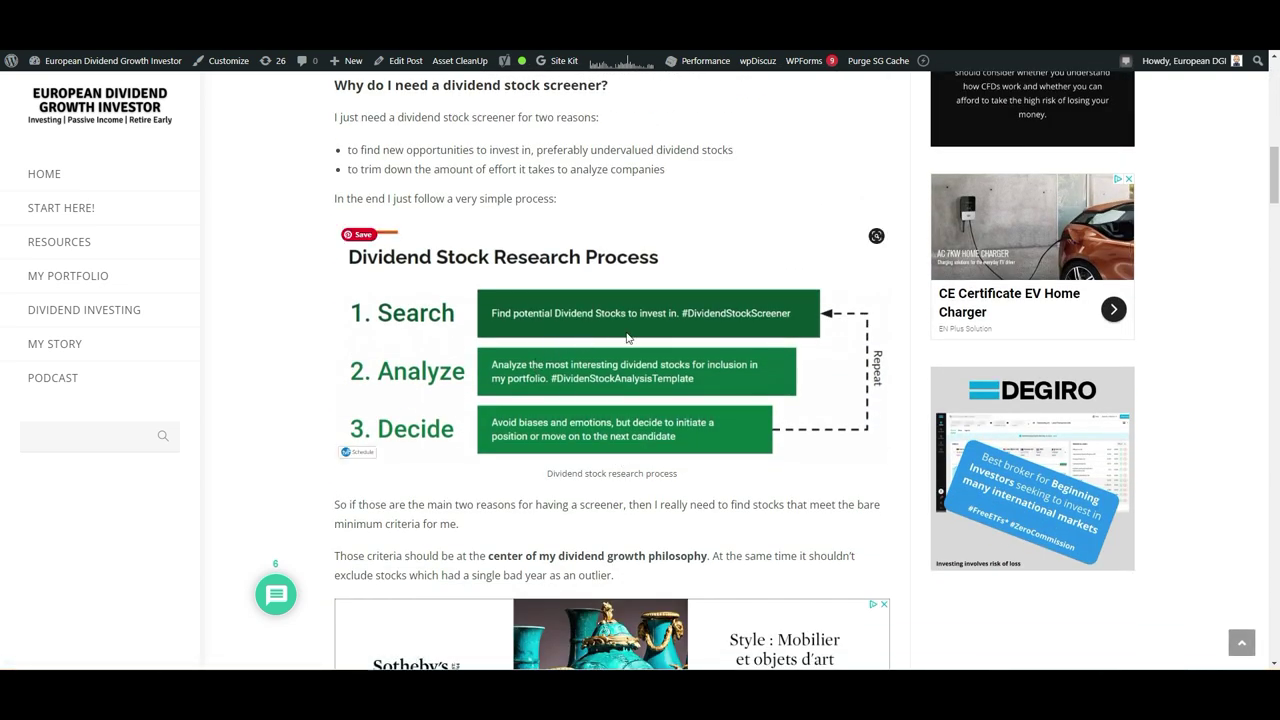
Read the dividend yield criterion in the Criteria Dividend Stock Screener section, briefly selecting the average portfolio yield figure.
scroll(680, 345, "down", 4)
scroll(686, 350, "down", 6)
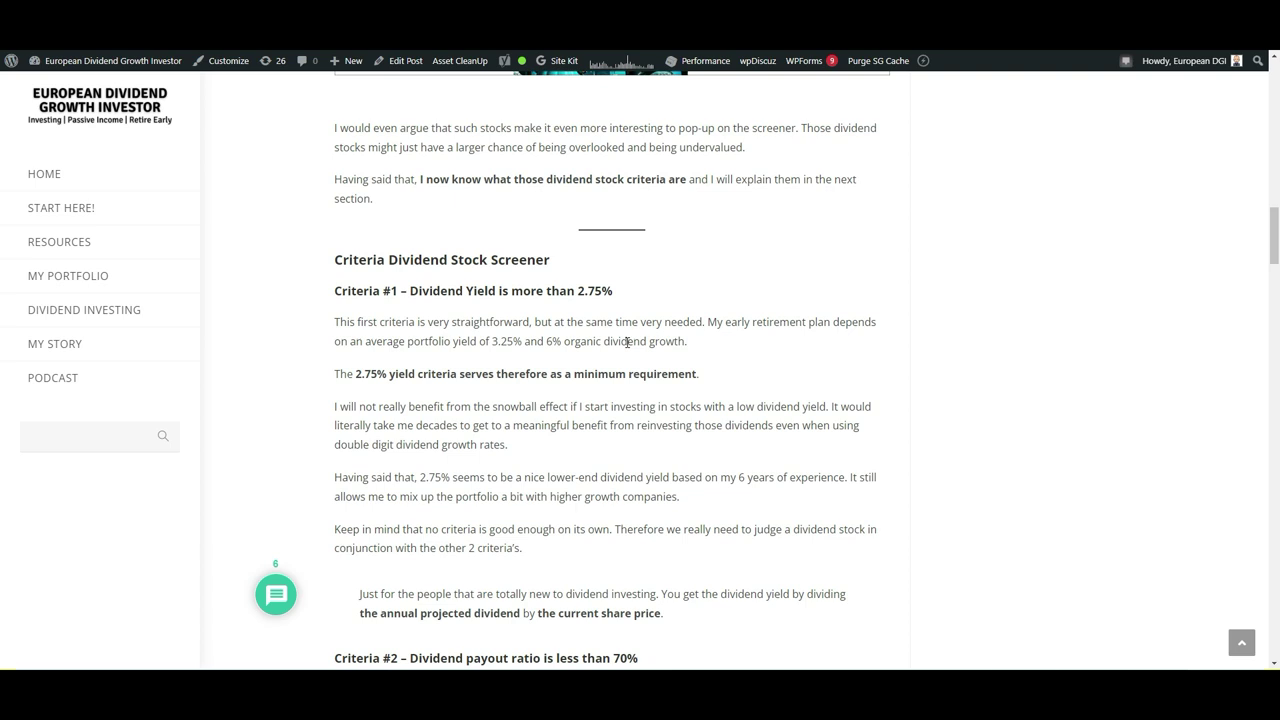
left_click_drag(496, 341, 522, 342)
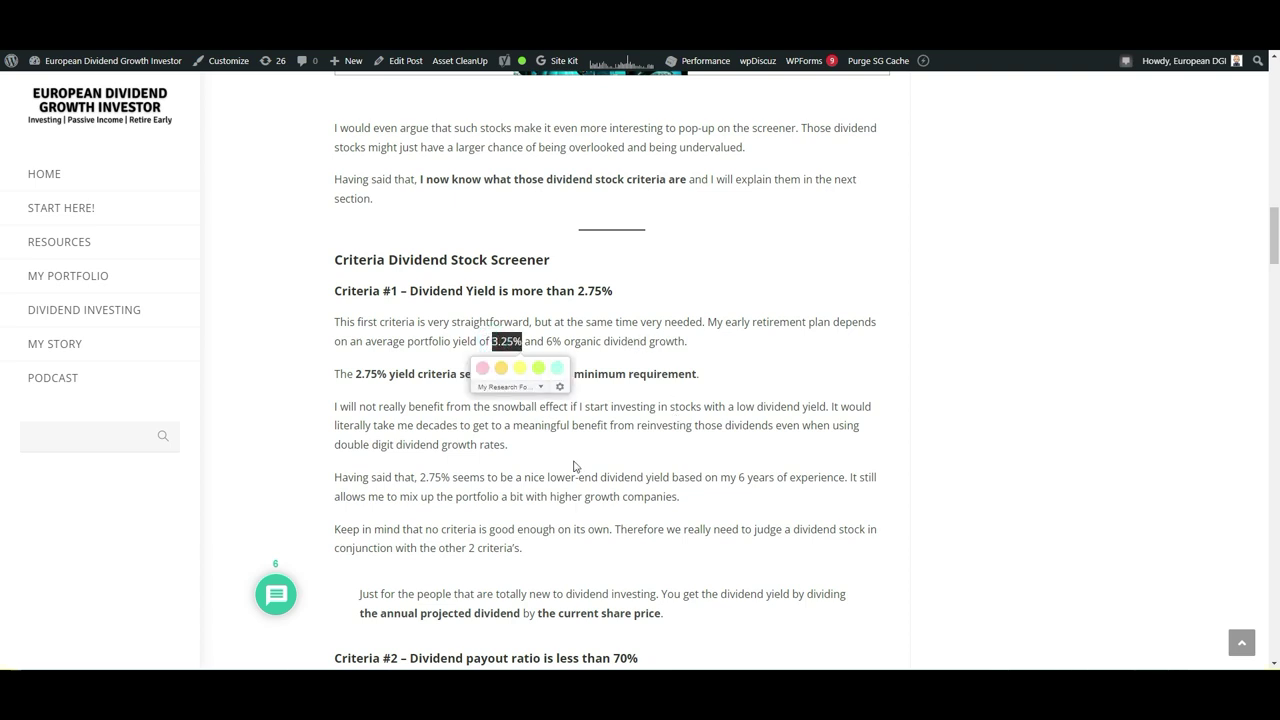
left_click(576, 466)
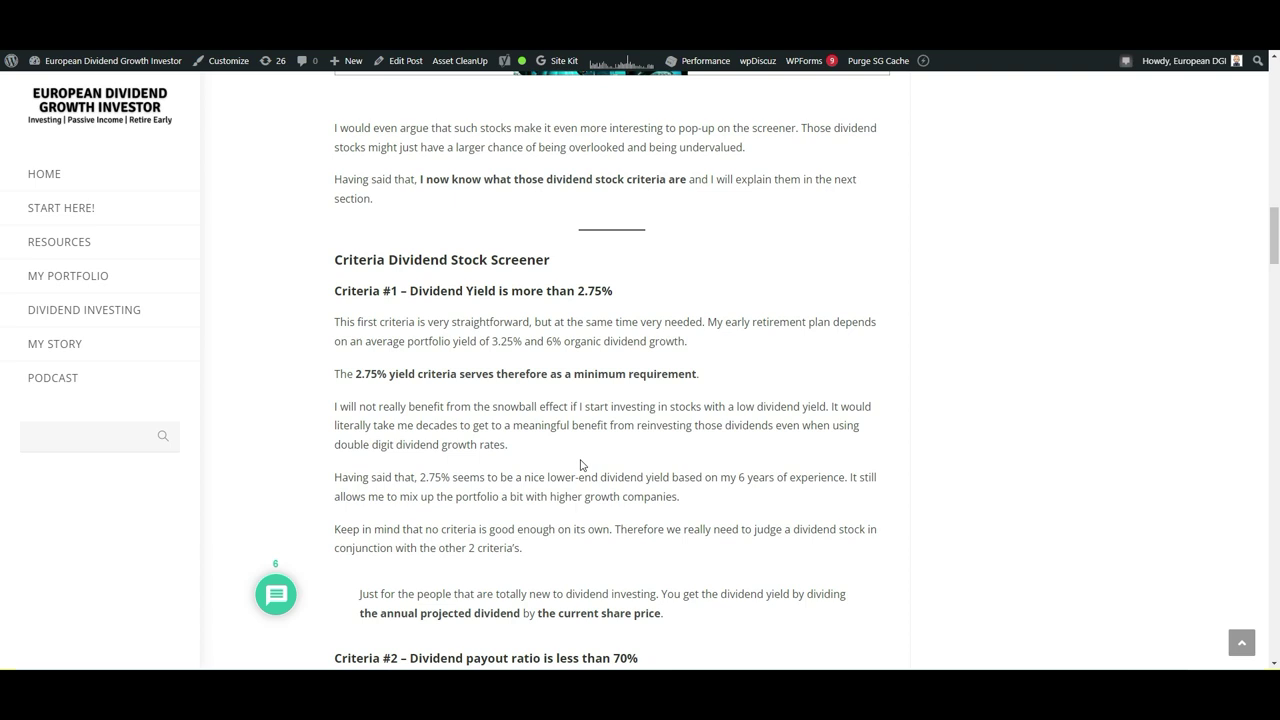
Read on through the dividend payout ratio criterion to Criteria #3 on increasing dividends.
scroll(580, 465, "down", 4)
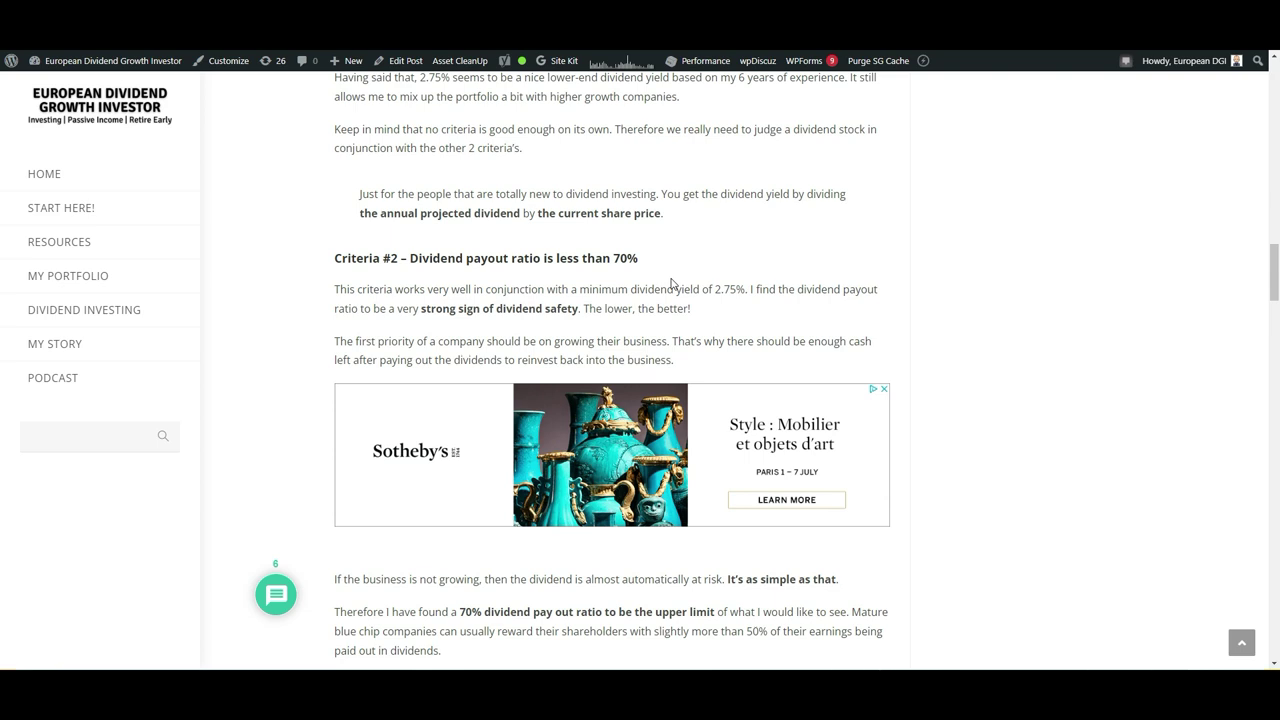
scroll(672, 284, "down", 5)
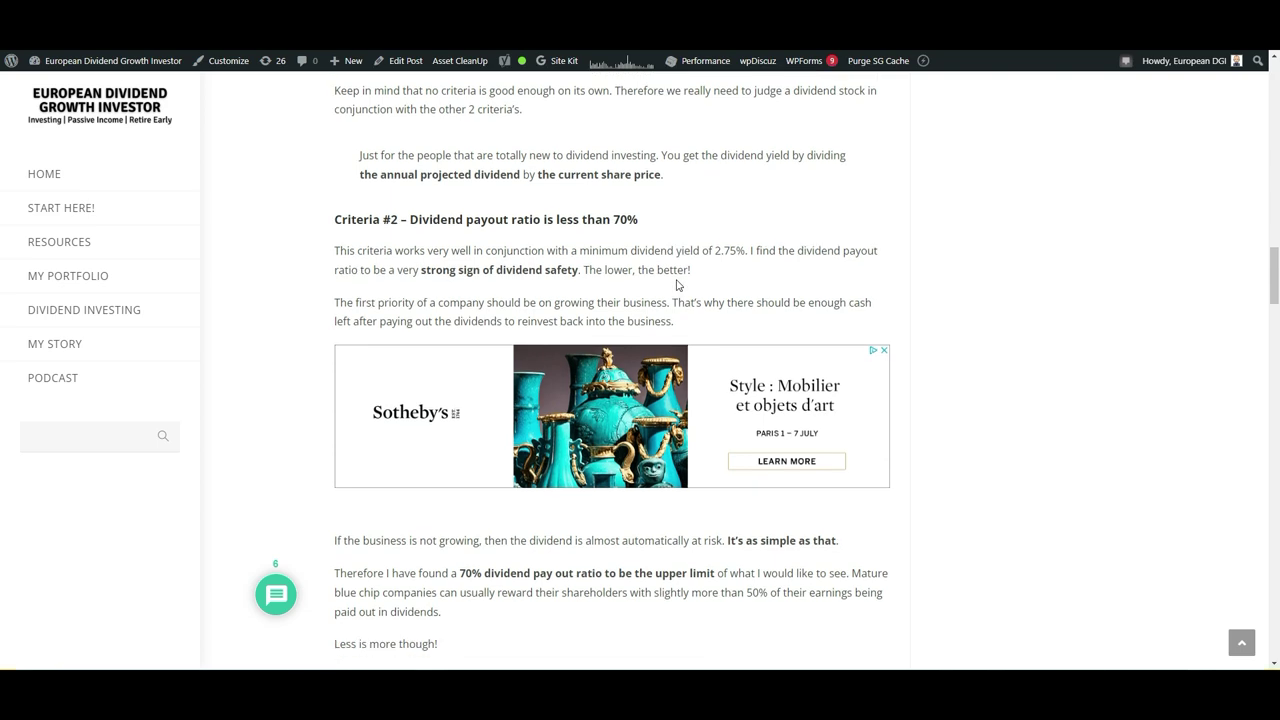
scroll(677, 285, "down", 4)
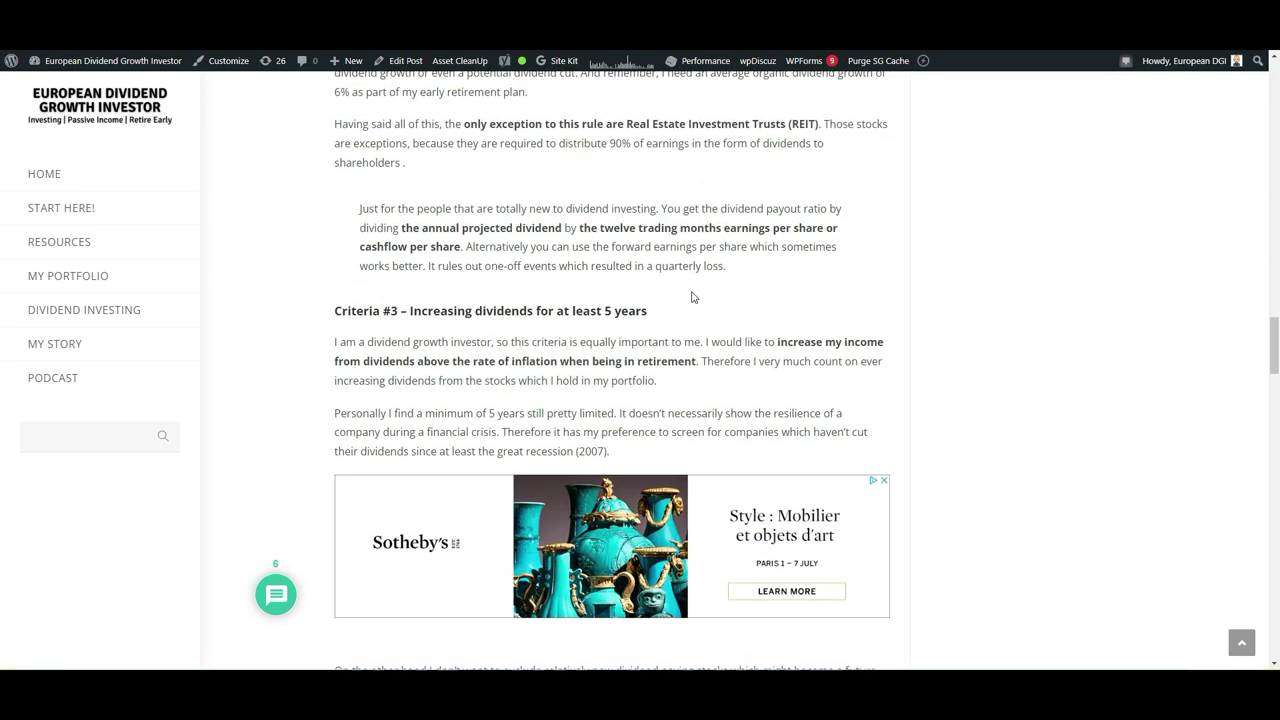